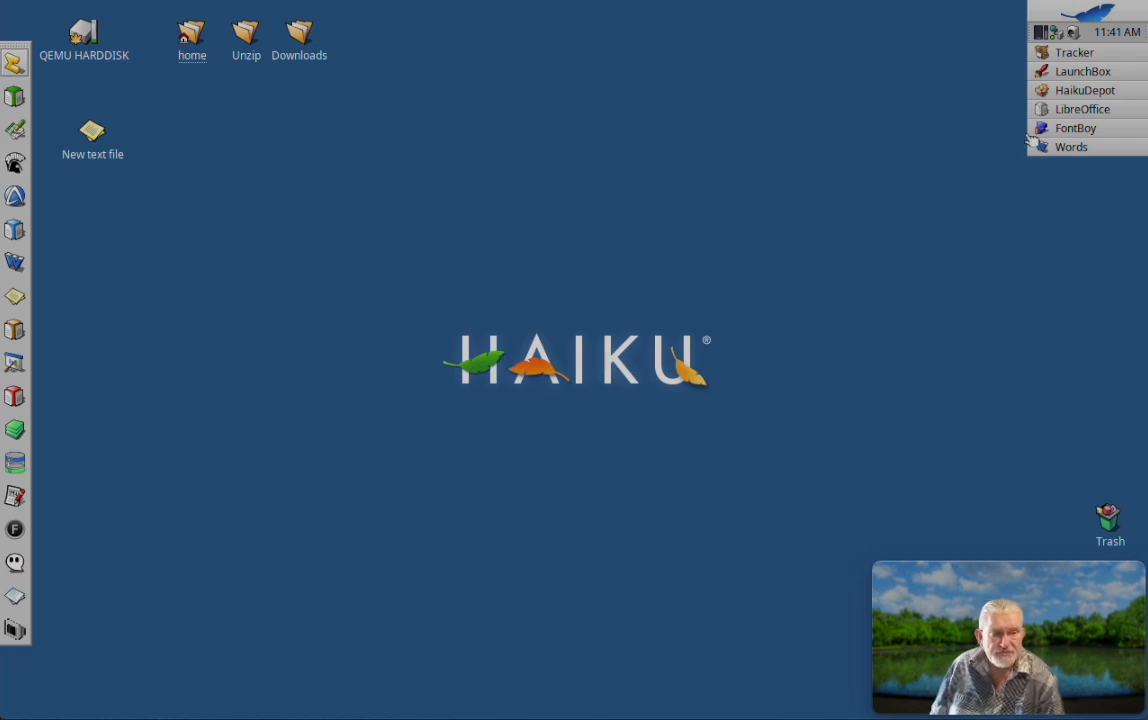
Step: Show the HaikuDepot window with the Fontboy package details and minimize it again
click(1080, 92)
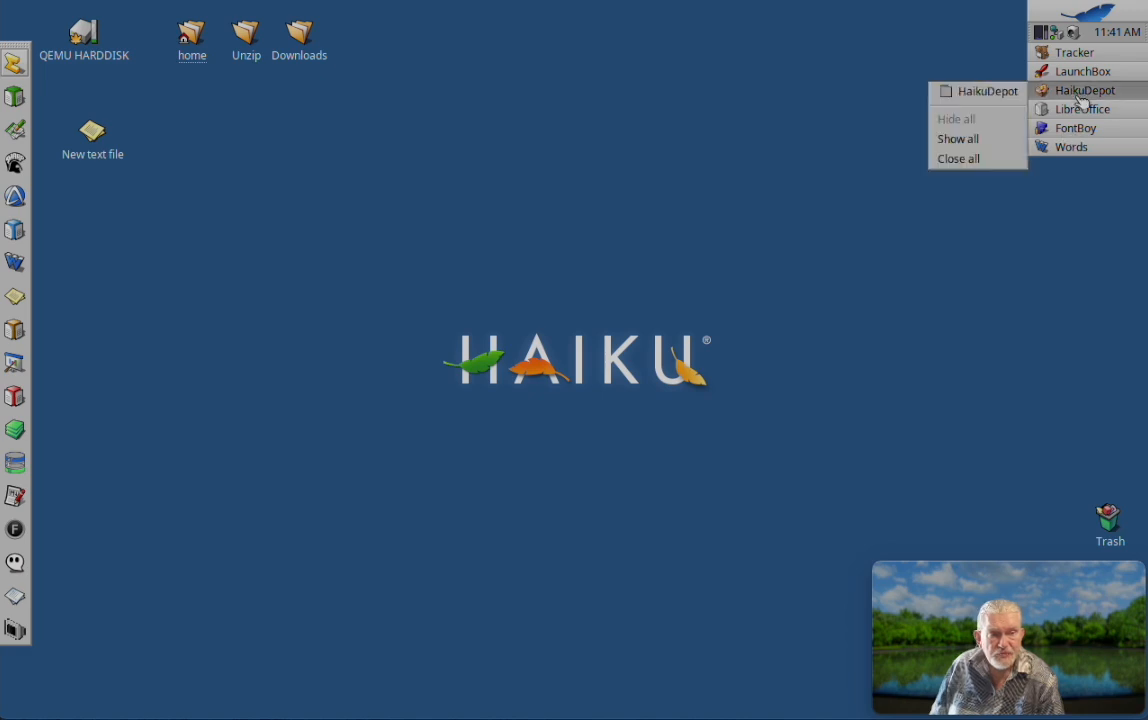
click(1000, 91)
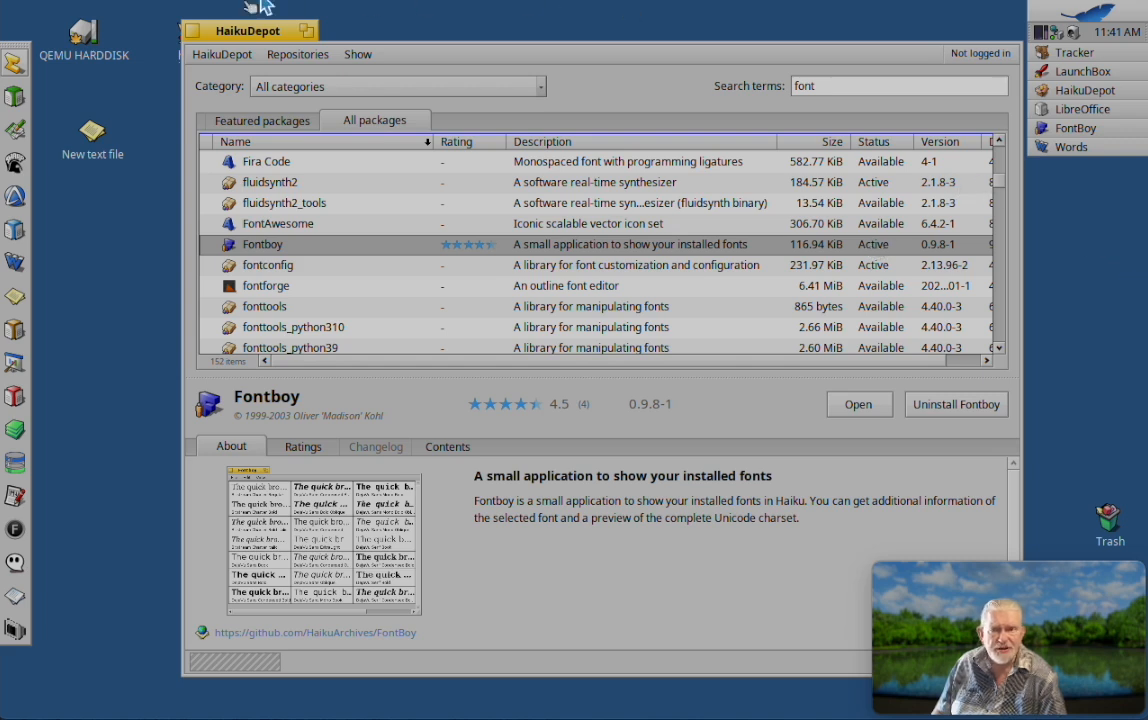
double_click(222, 36)
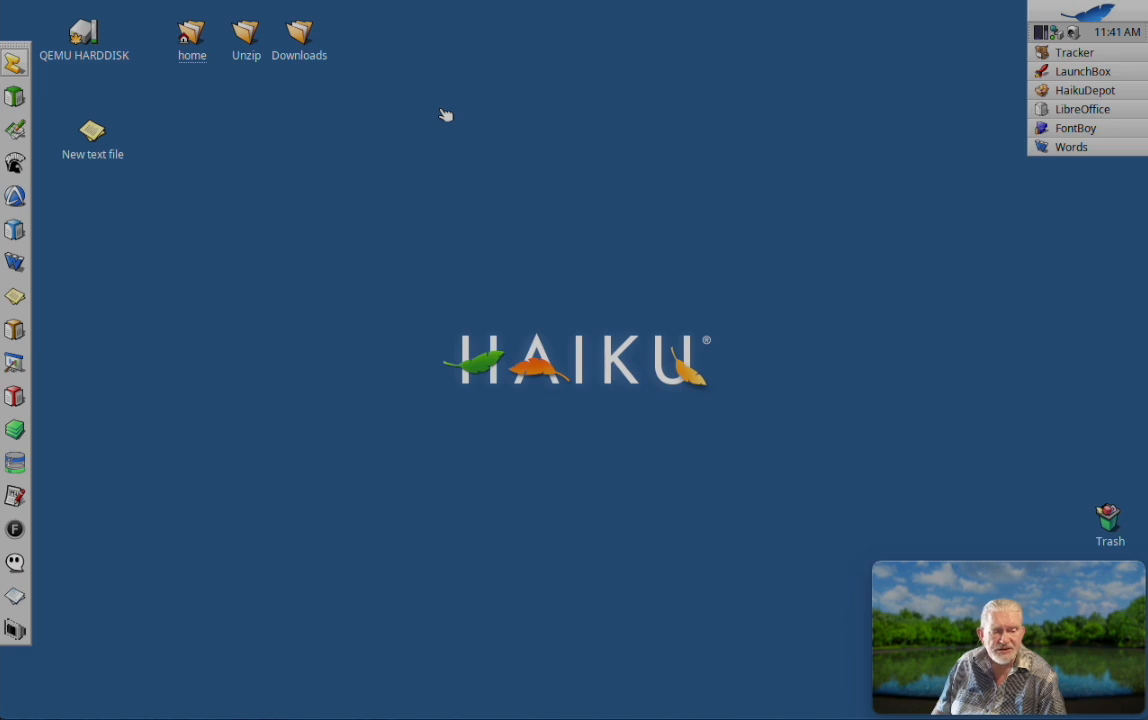
Step: Bring up the minimized Fontboy window and move it to the middle of the desktop
click(1075, 135)
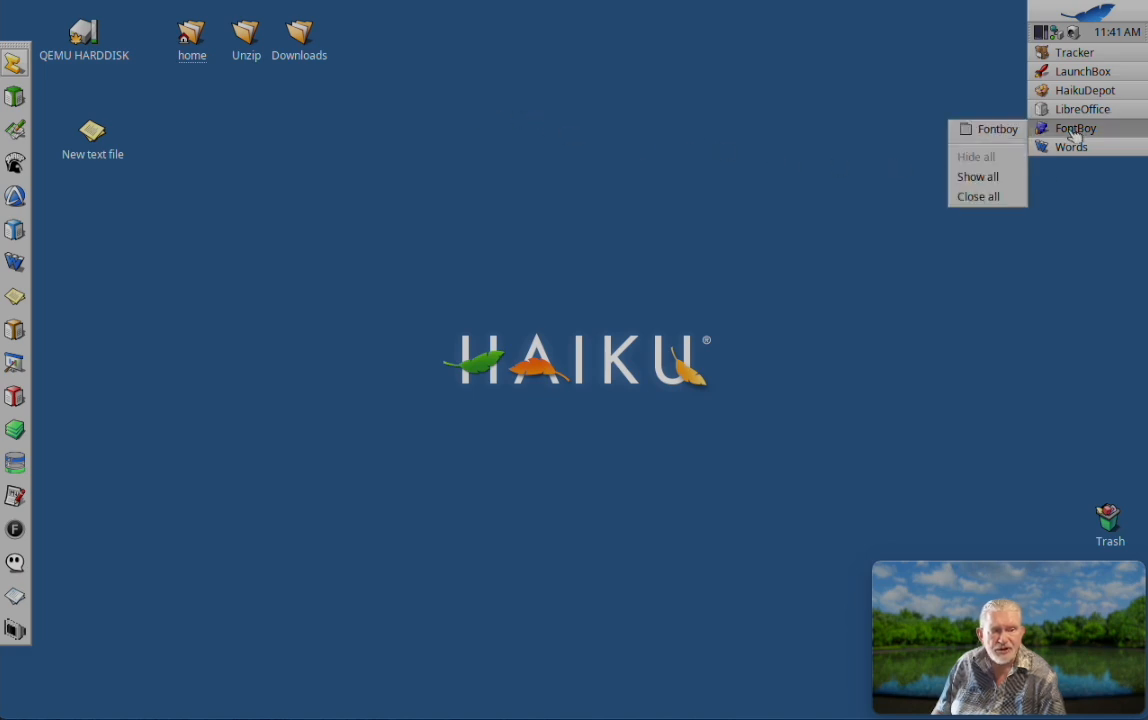
click(1000, 128)
drag(646, 83, 501, 106)
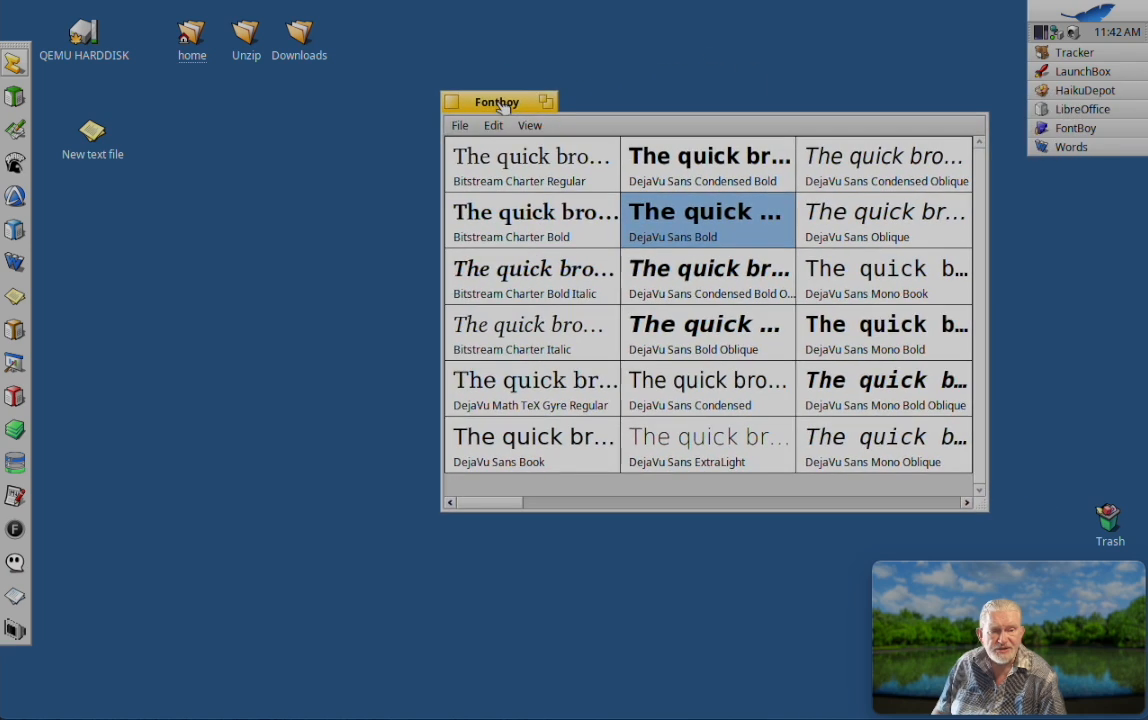
Step: Look through the installed font previews to the end of the list and return to its beginning
click(800, 503)
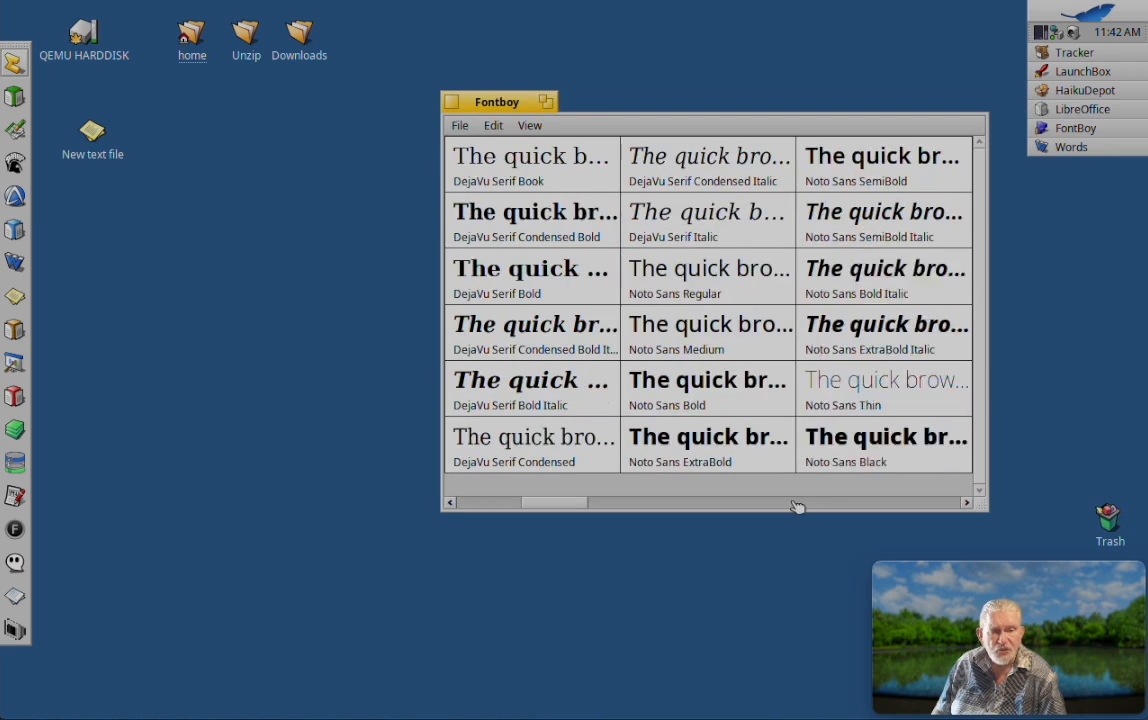
click(795, 503)
click(795, 503)
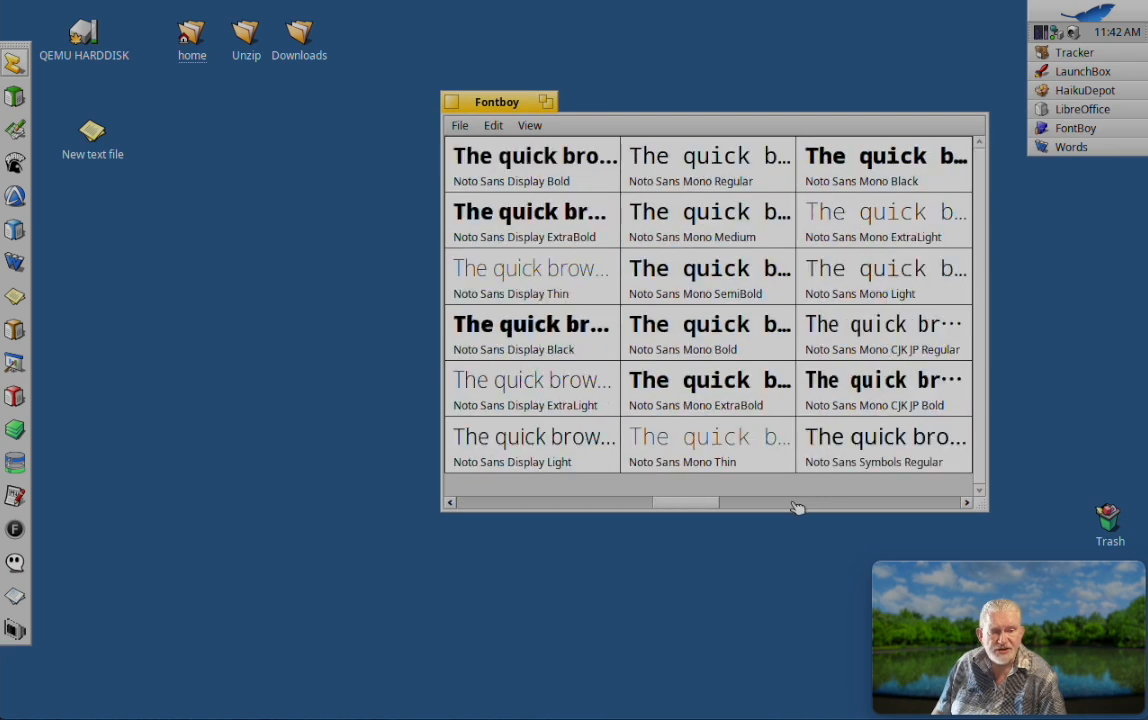
click(795, 503)
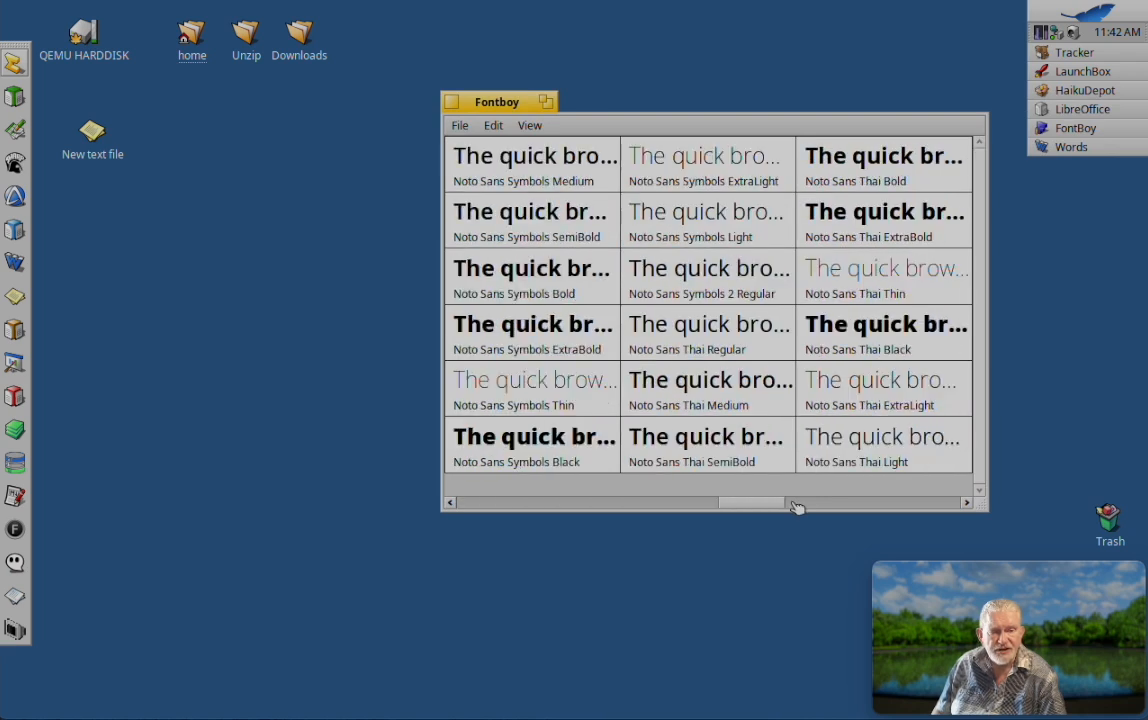
click(852, 503)
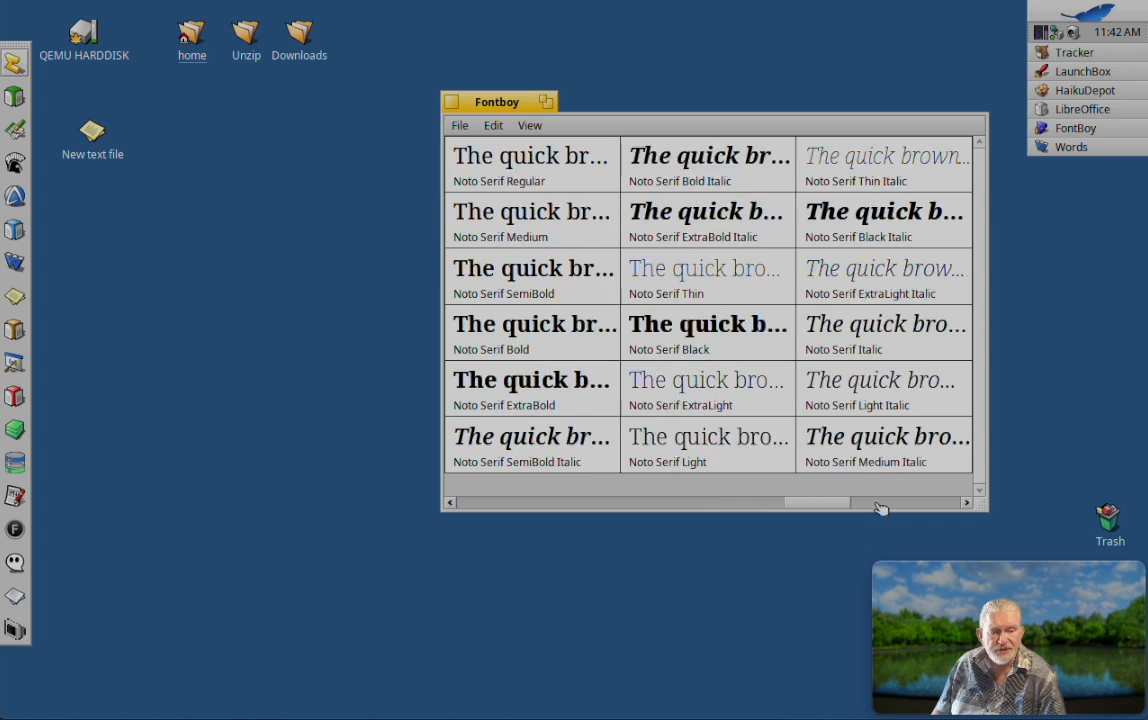
click(892, 503)
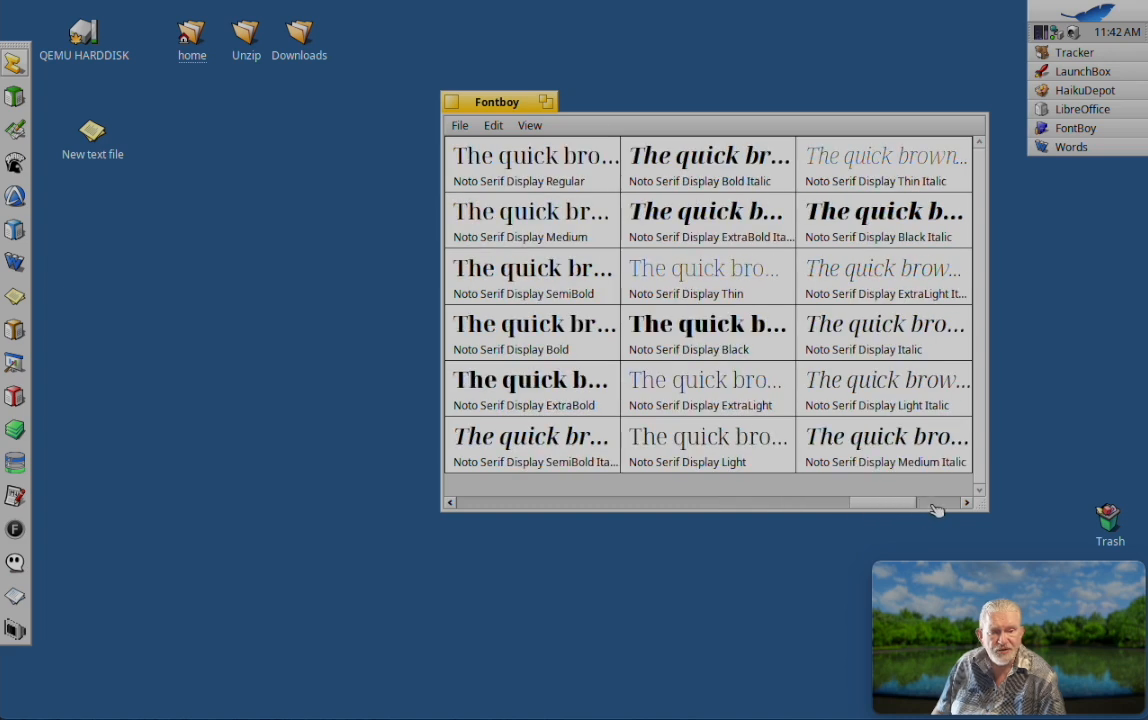
click(935, 505)
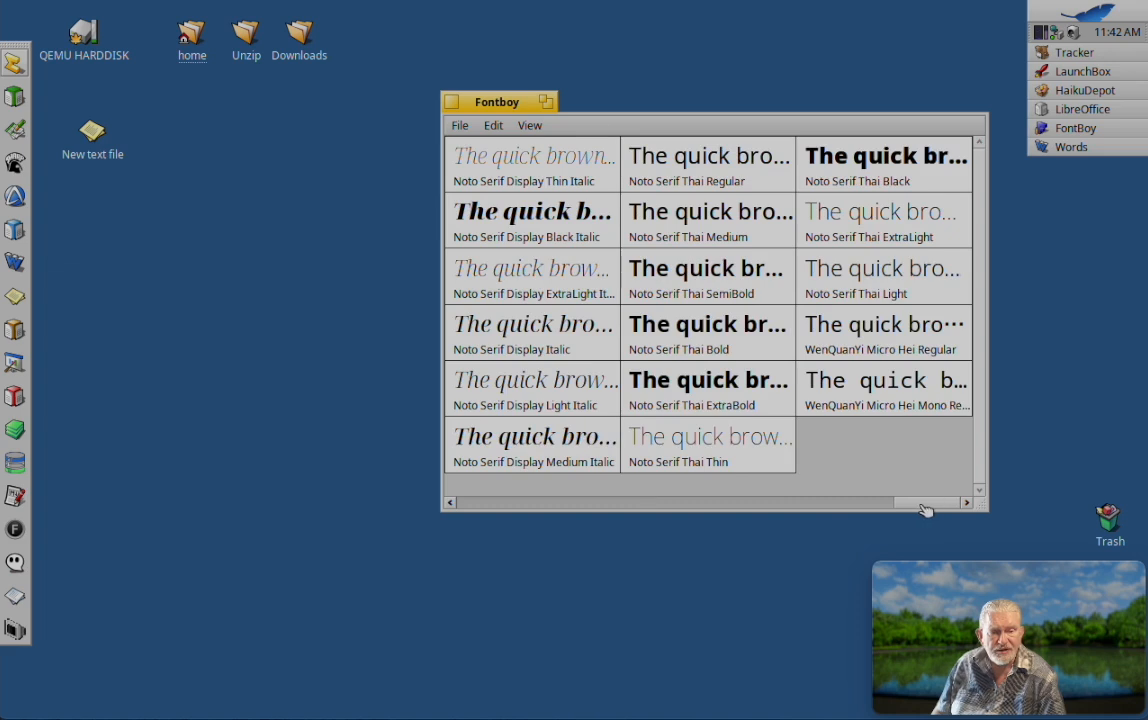
drag(925, 510, 477, 482)
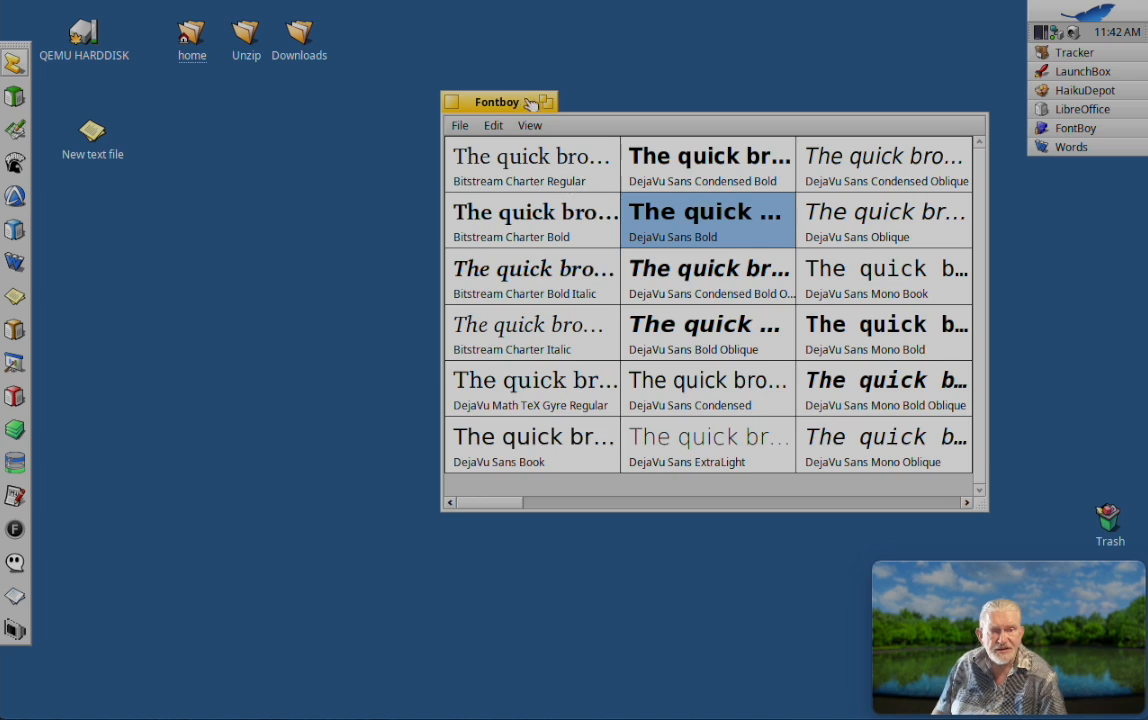
Step: Open Fontboy's display settings and set the preview font size to 23 pt
drag(522, 105, 554, 98)
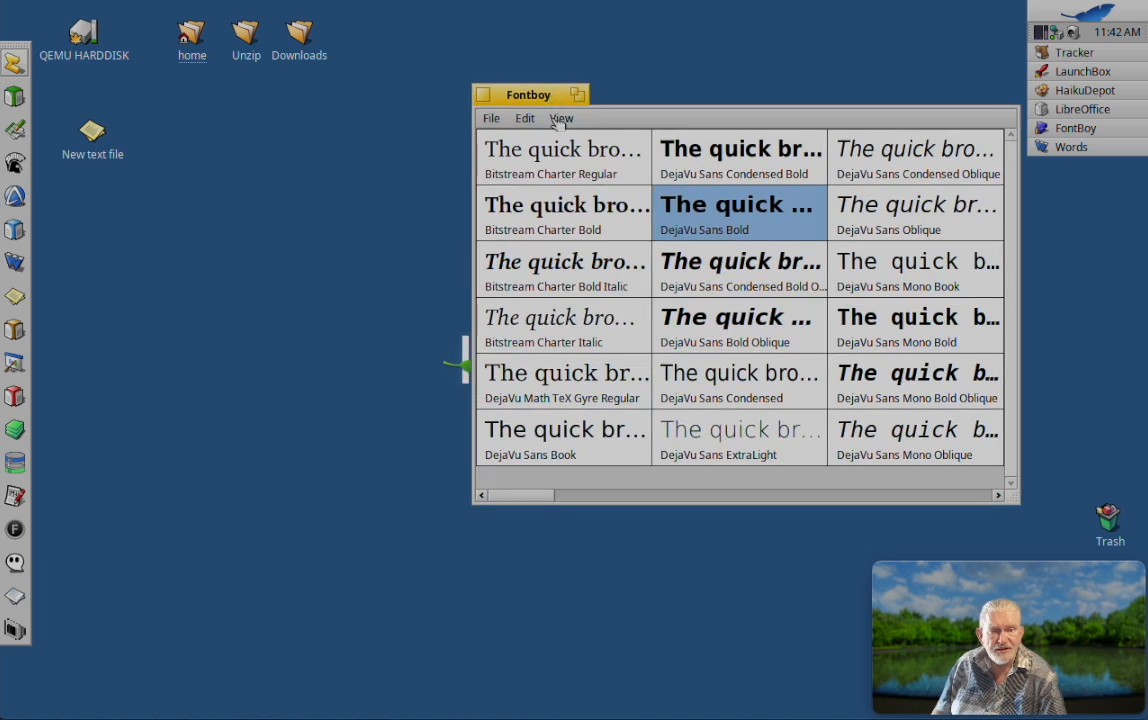
click(494, 119)
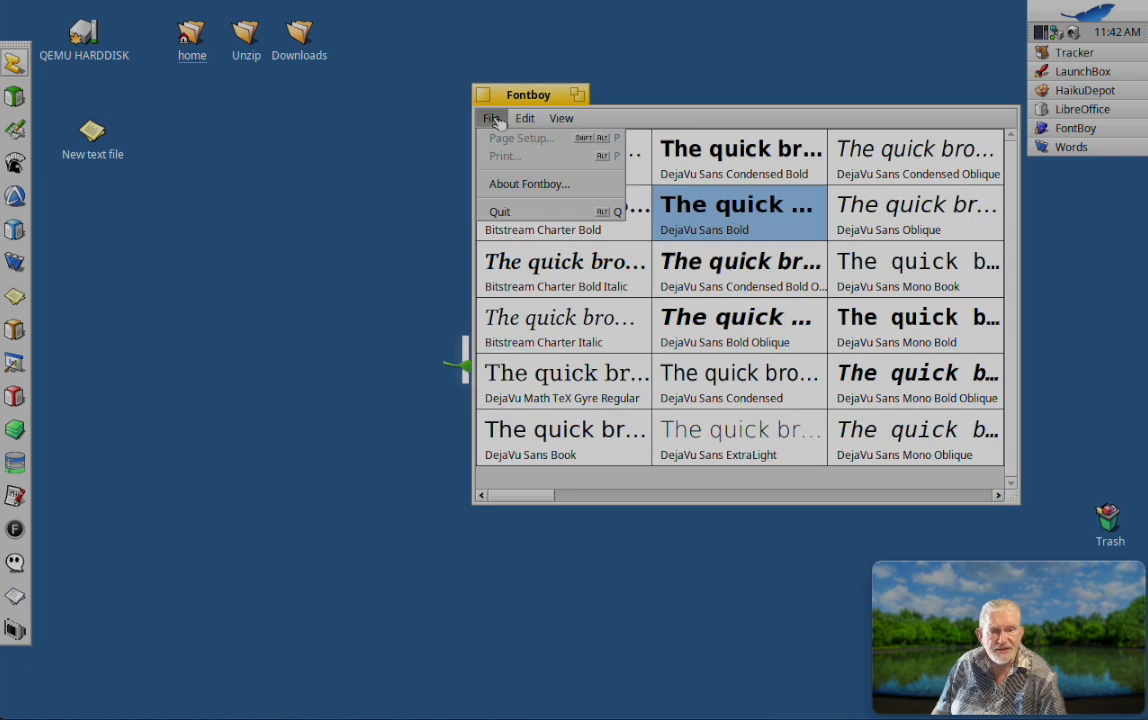
mouse_move(535, 124)
click(532, 139)
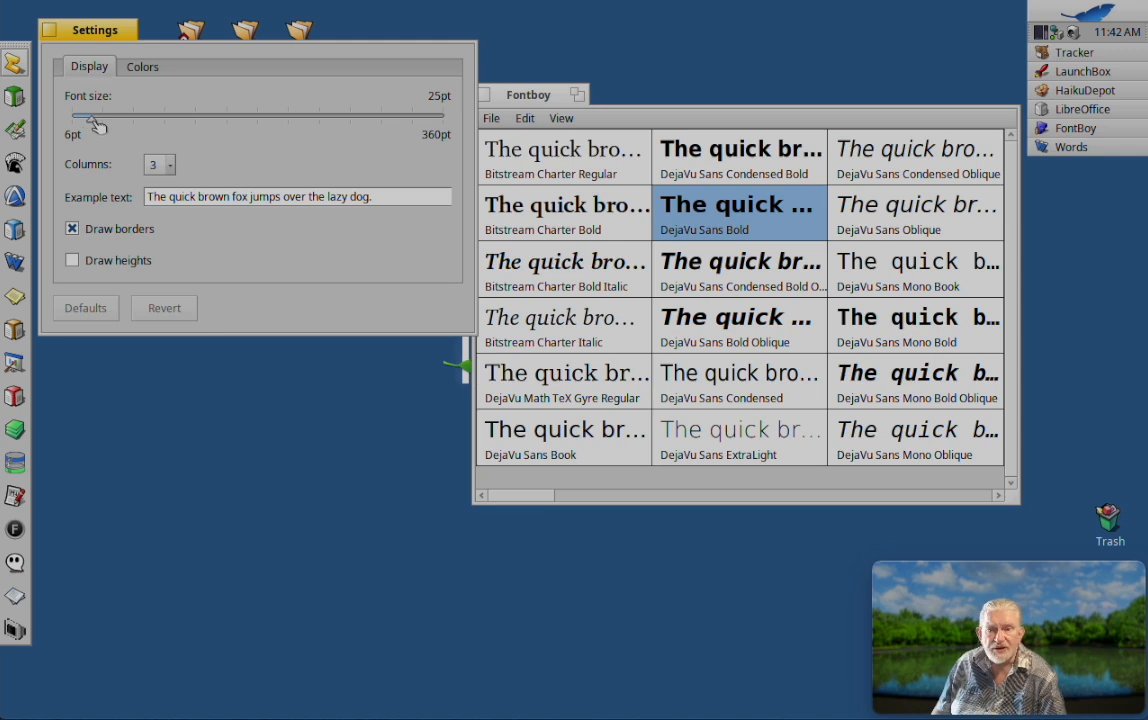
mouse_move(93, 121)
mouse_down()
mouse_move(111, 121)
mouse_move(92, 121)
mouse_up()
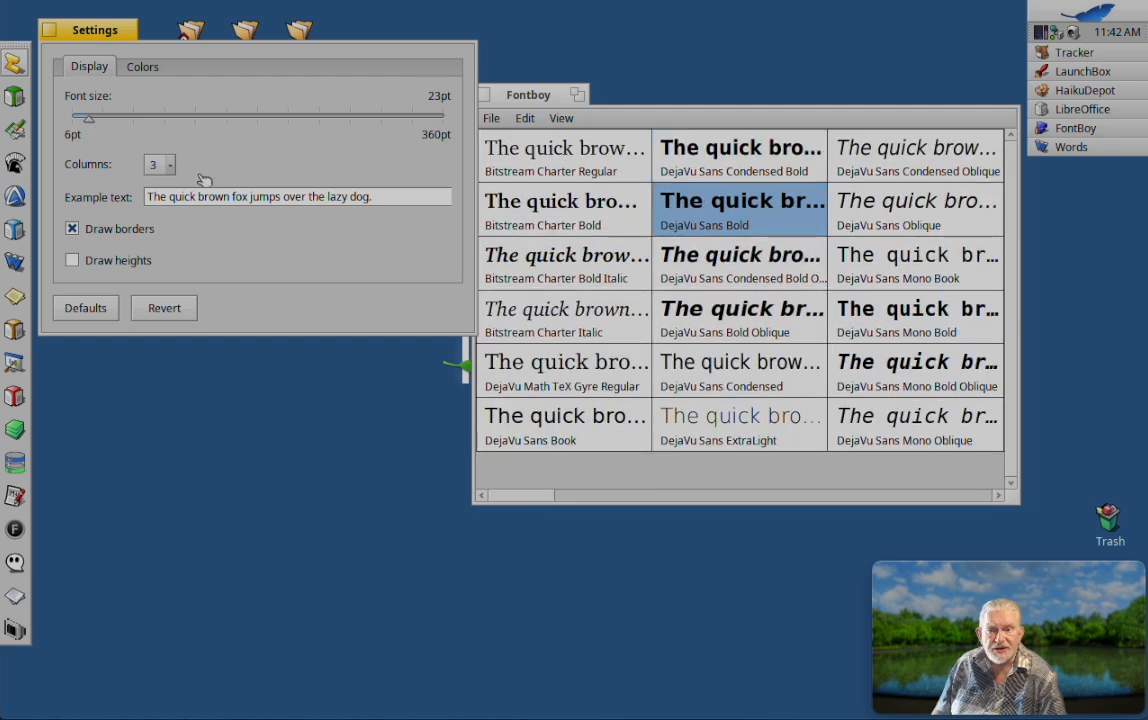
Step: Try a four-column font list and toggle its drawn borders off and on and its height lines on and off
click(172, 166)
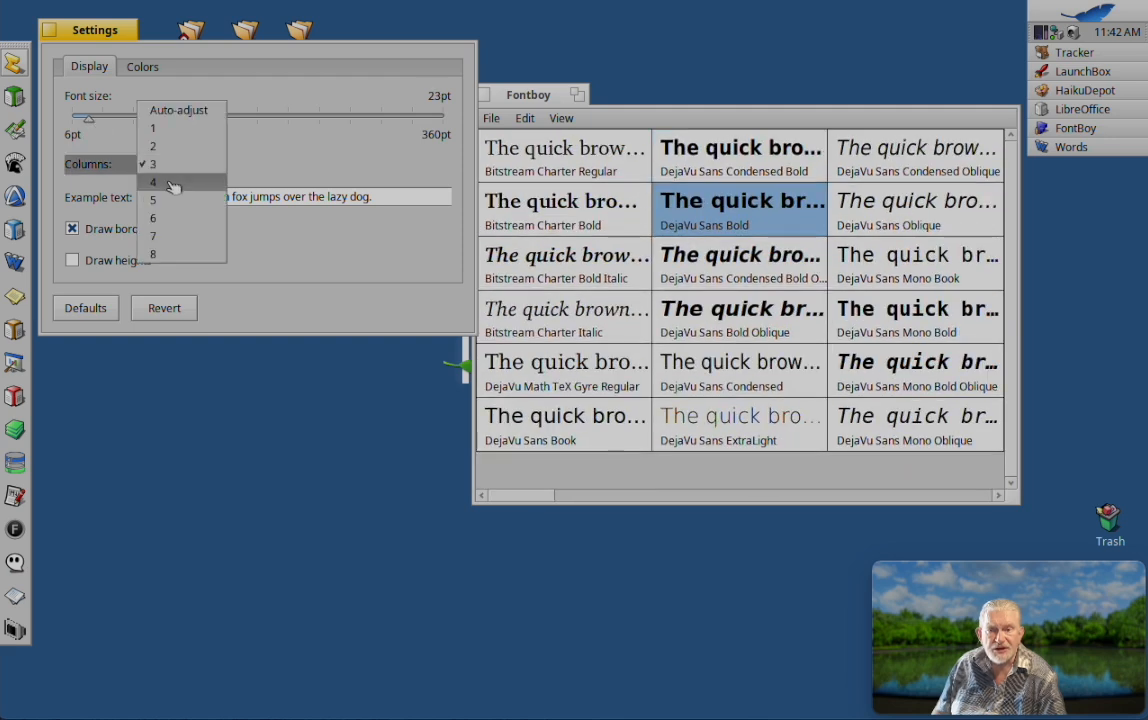
click(170, 183)
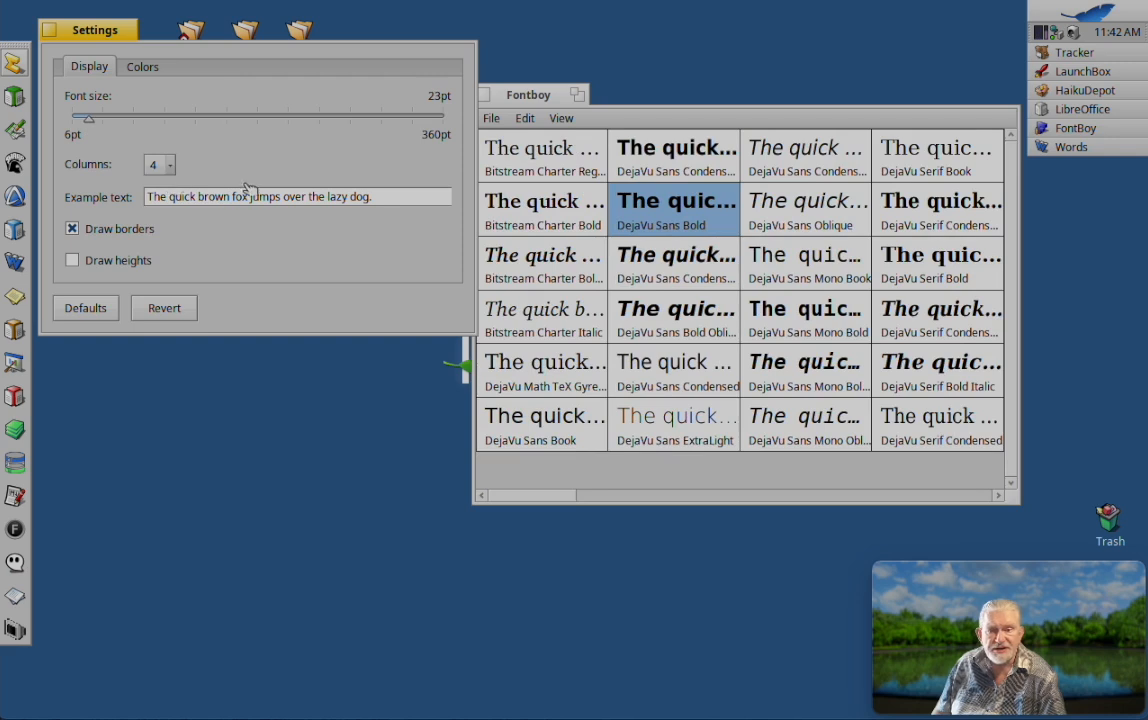
click(73, 229)
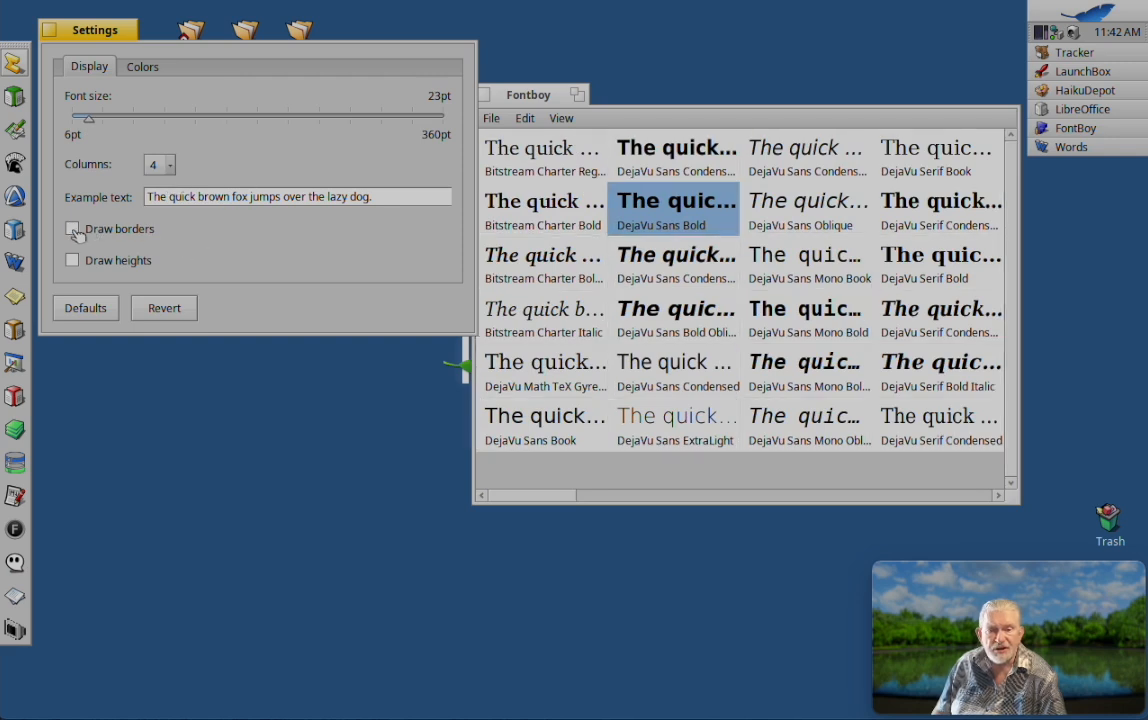
click(74, 230)
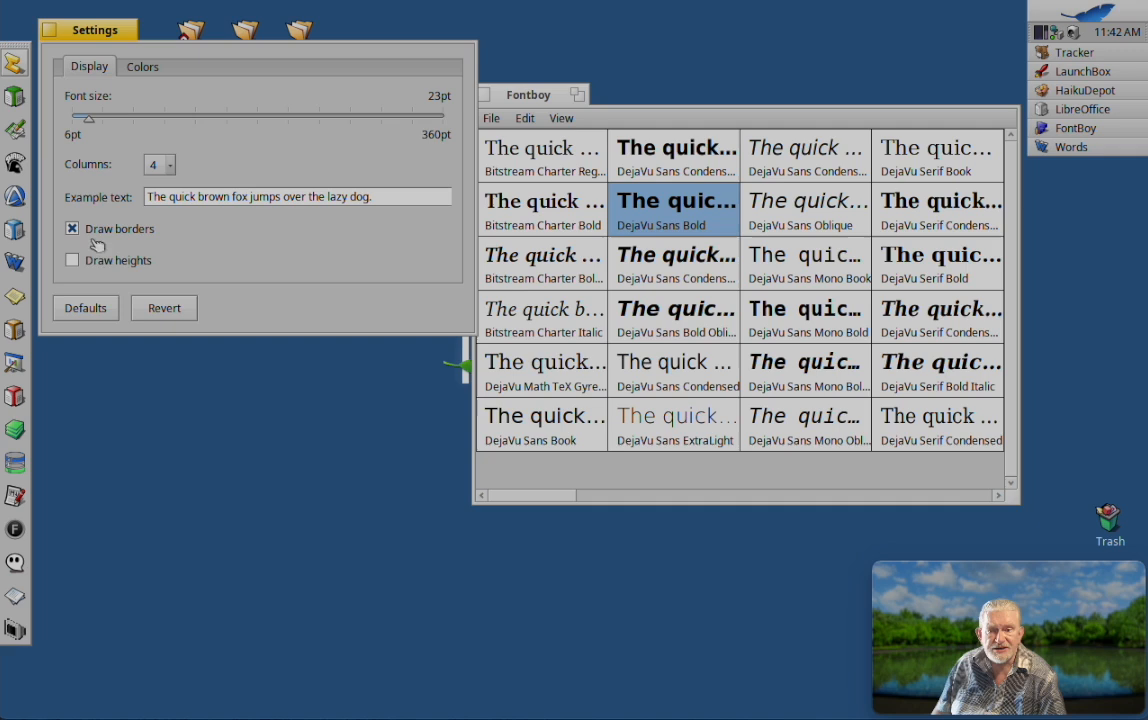
click(73, 261)
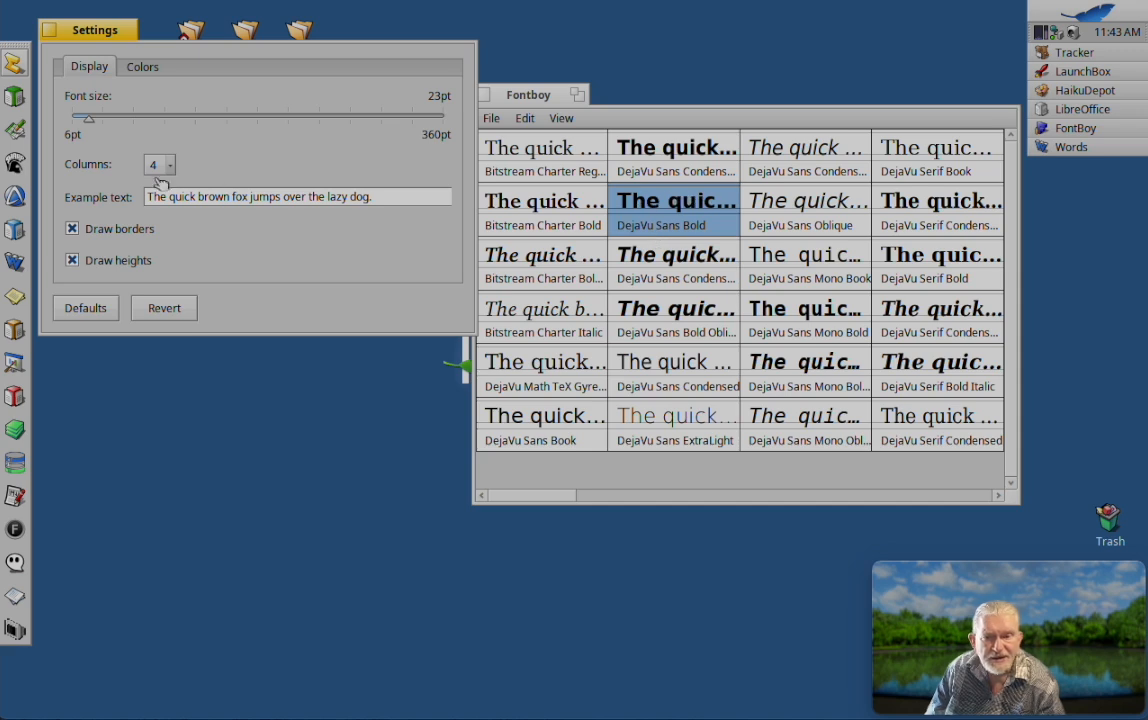
click(73, 261)
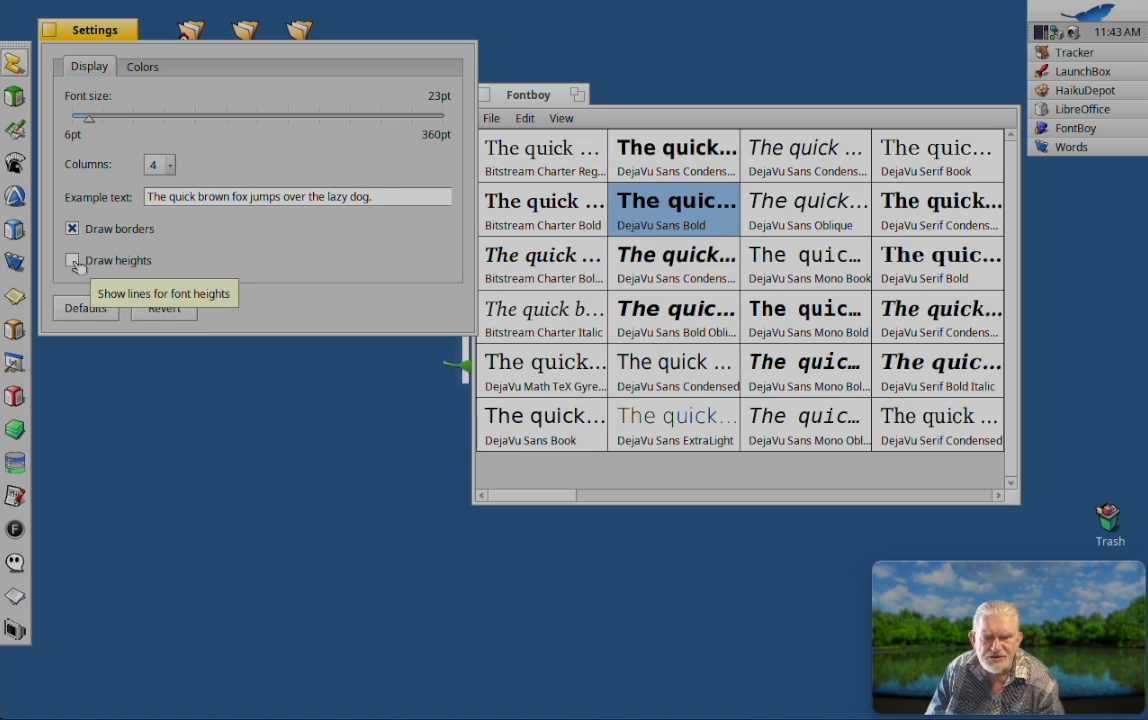
Step: Examine the color settings for the list elements and return to the display settings
click(142, 67)
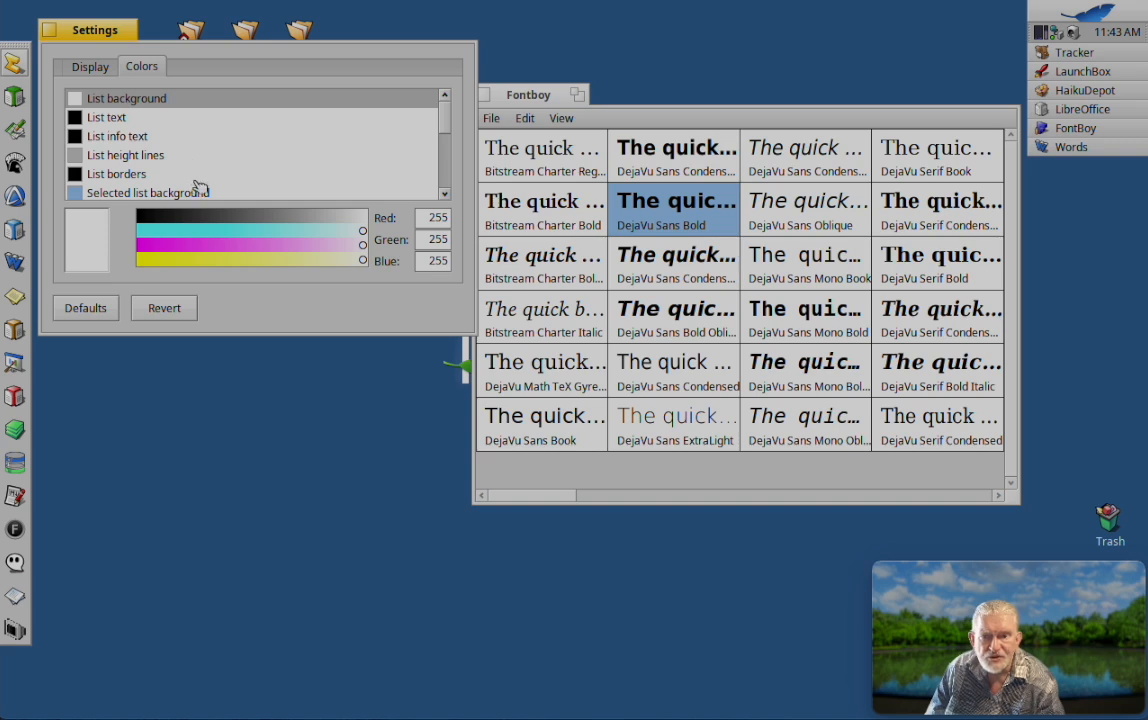
mouse_move(448, 120)
mouse_down()
mouse_move(452, 182)
mouse_move(452, 111)
mouse_up()
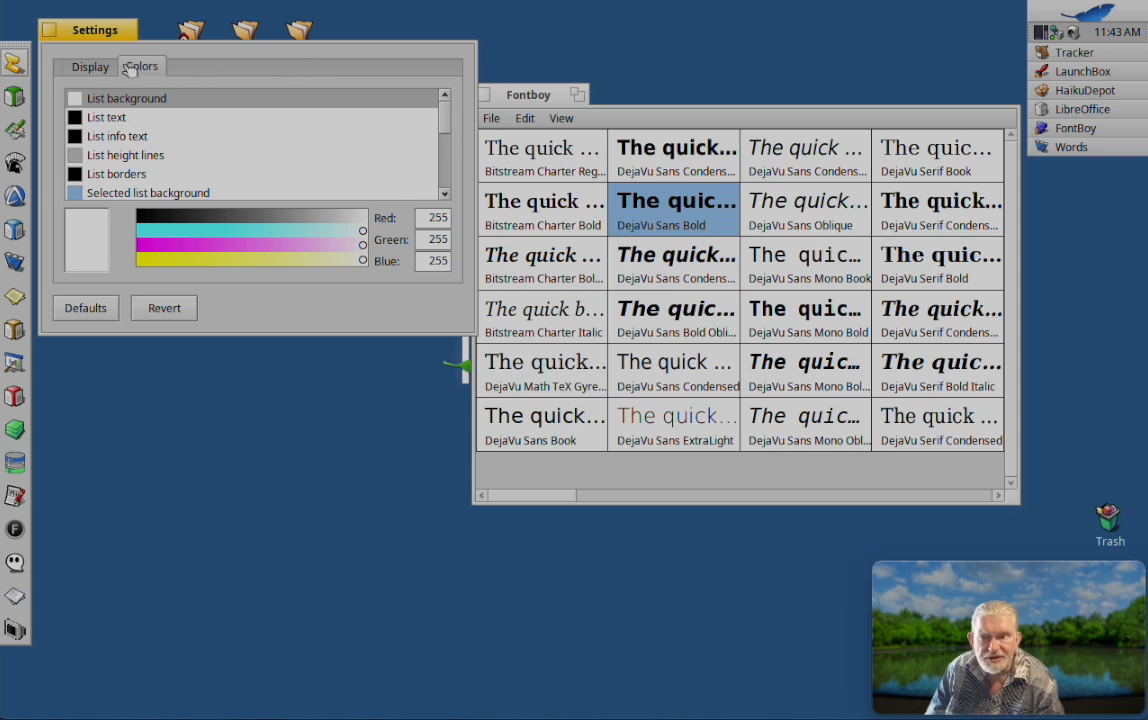
click(89, 68)
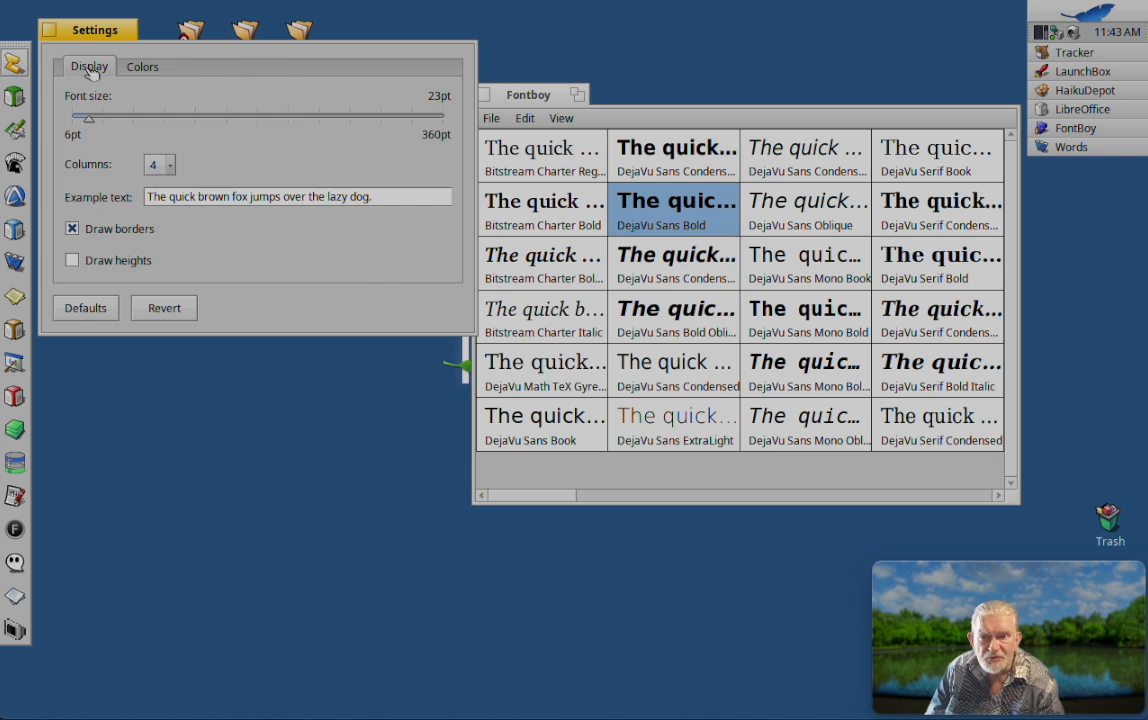
Step: Set the number of columns to 3 and select the entire example text
click(168, 166)
click(163, 147)
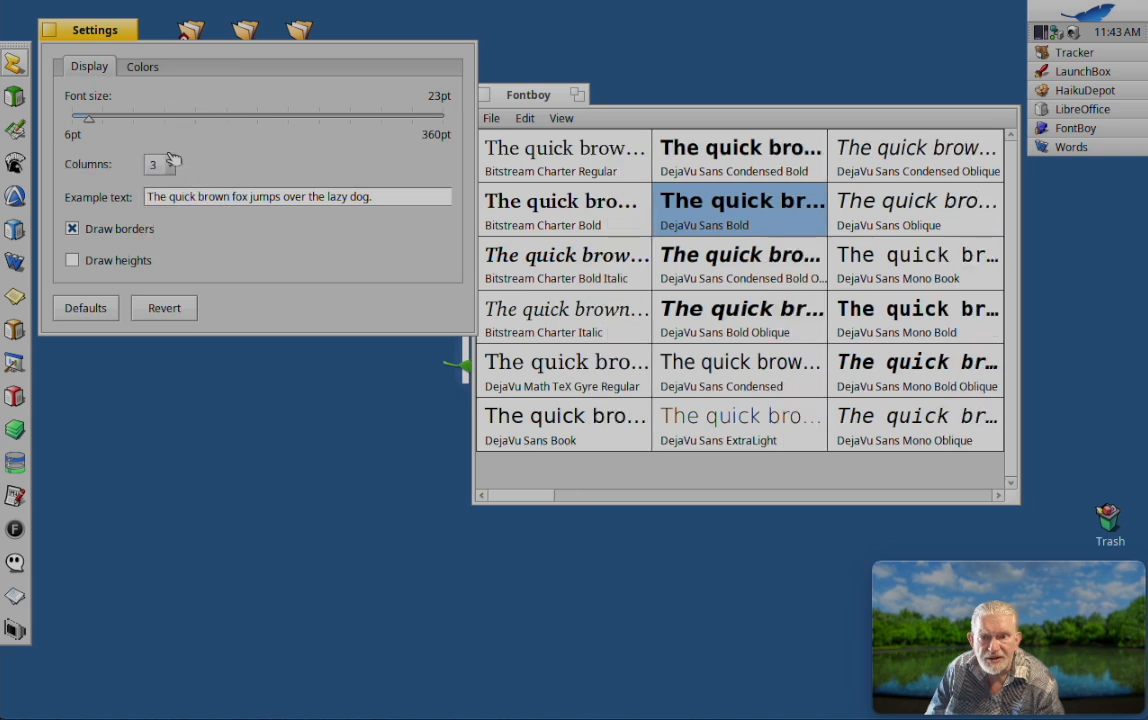
double_click(214, 197)
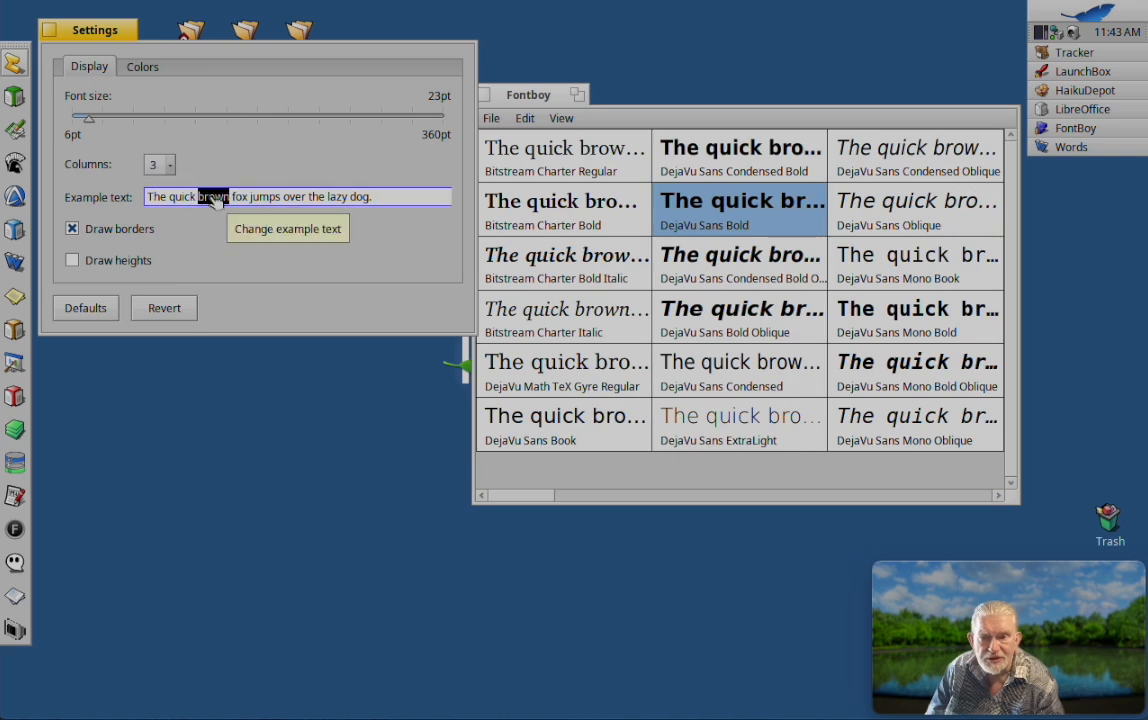
click(383, 196)
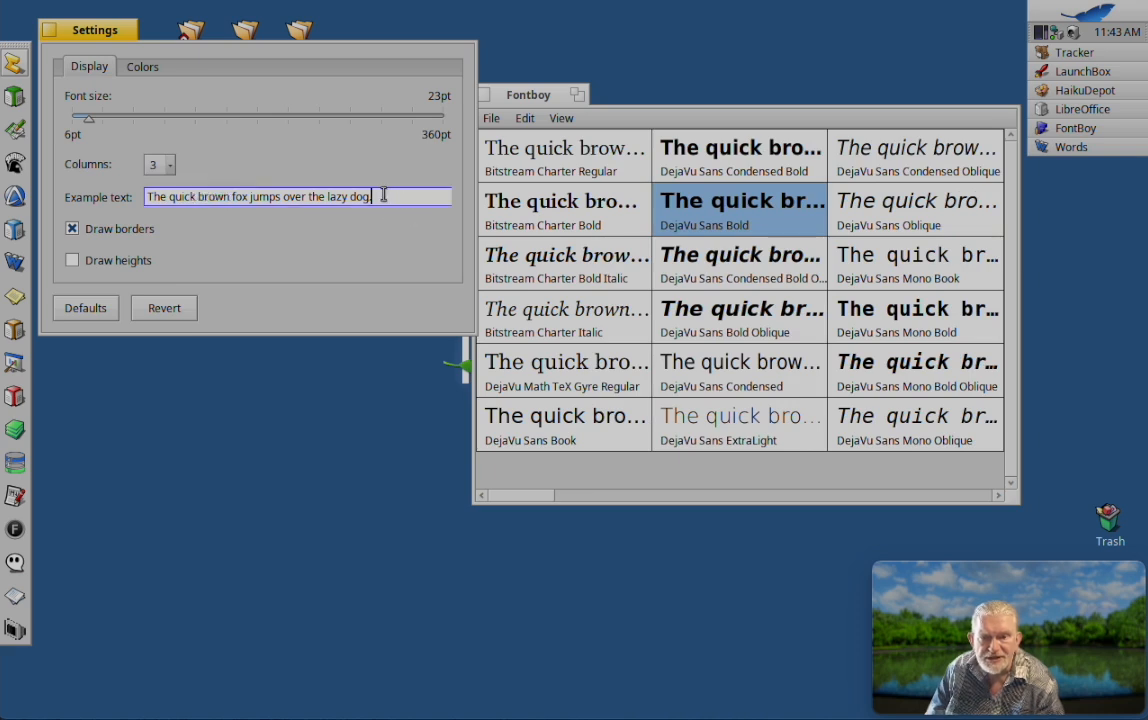
triple_click(383, 196)
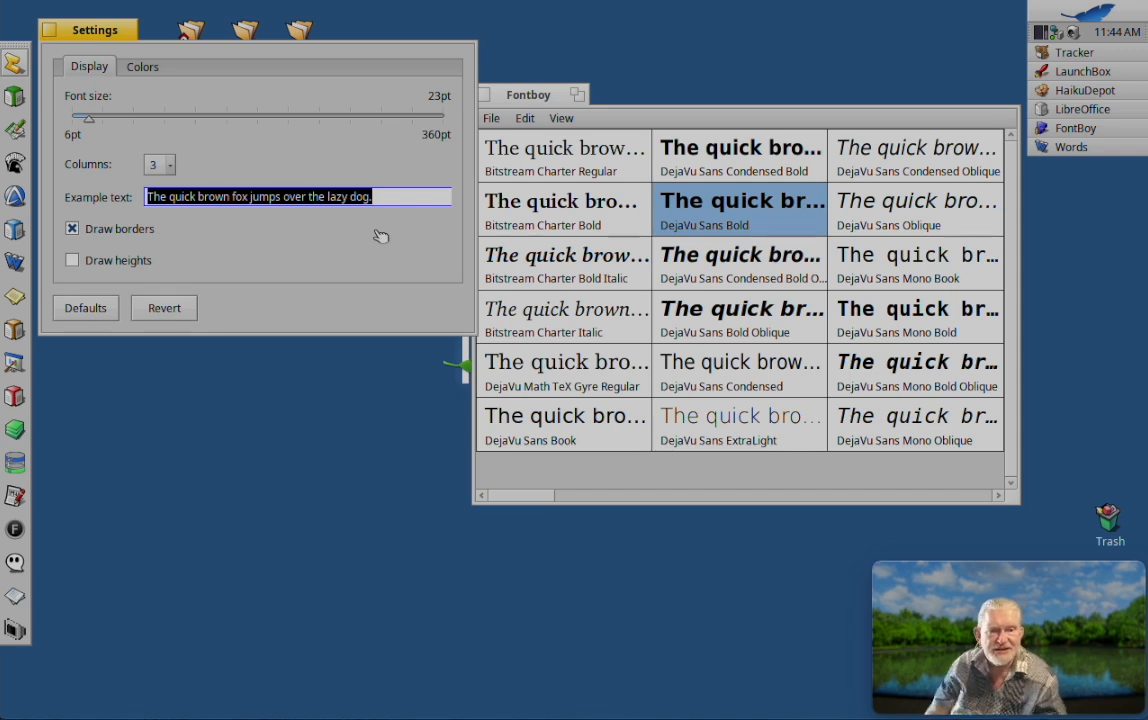
Step: Open the DejaVu Sans Bold character map, place it over the font list and preview the glyphs d, h and Ö
click(780, 214)
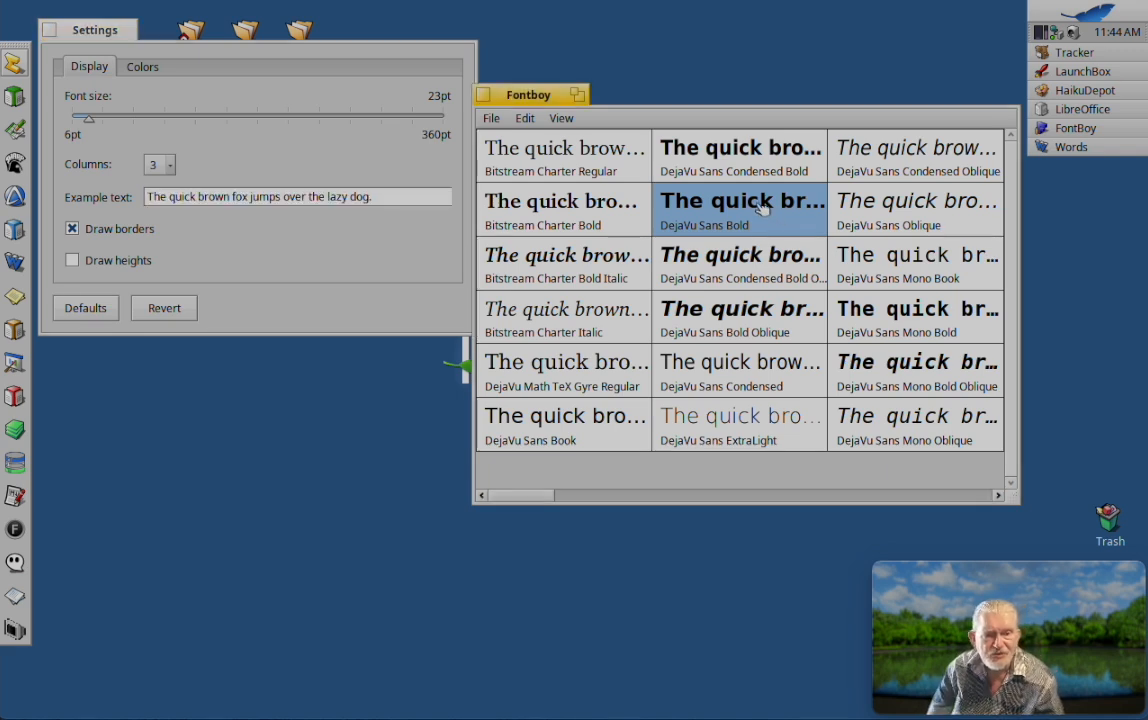
double_click(764, 205)
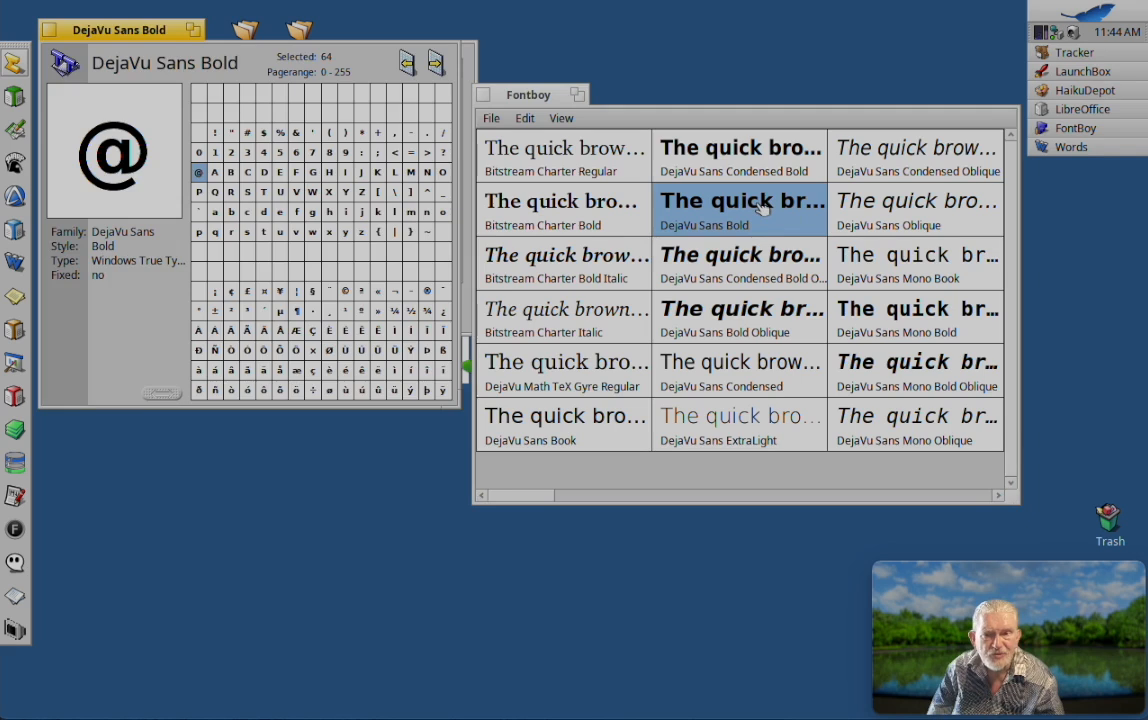
drag(164, 30, 676, 37)
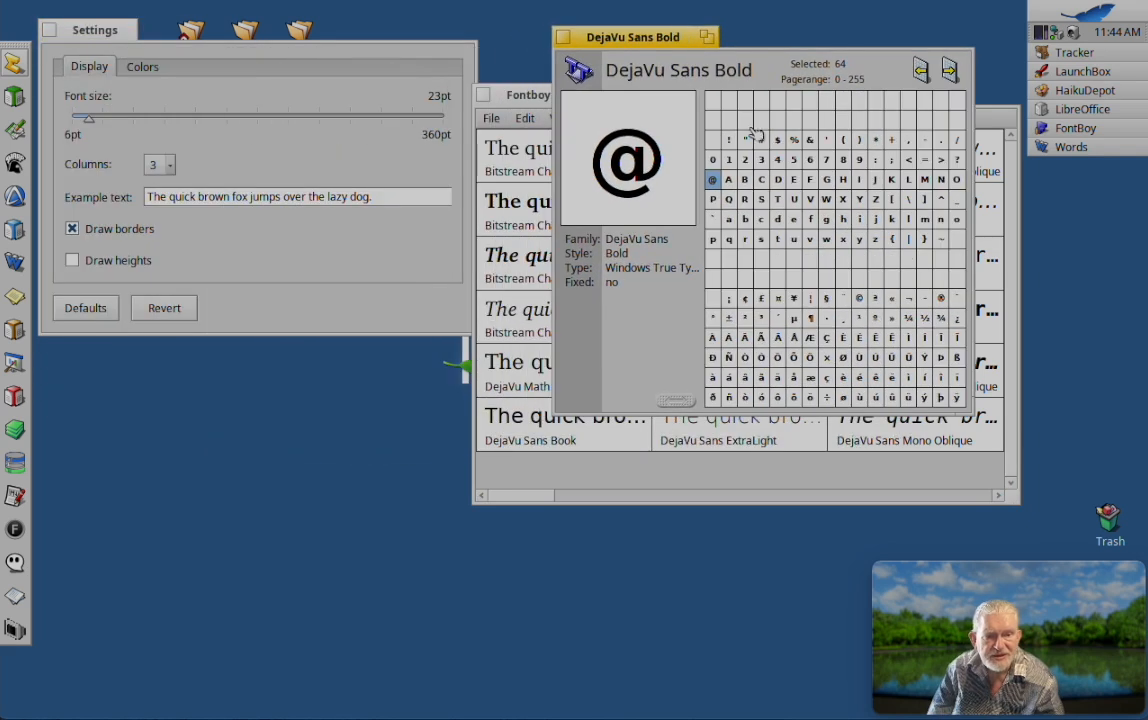
click(779, 219)
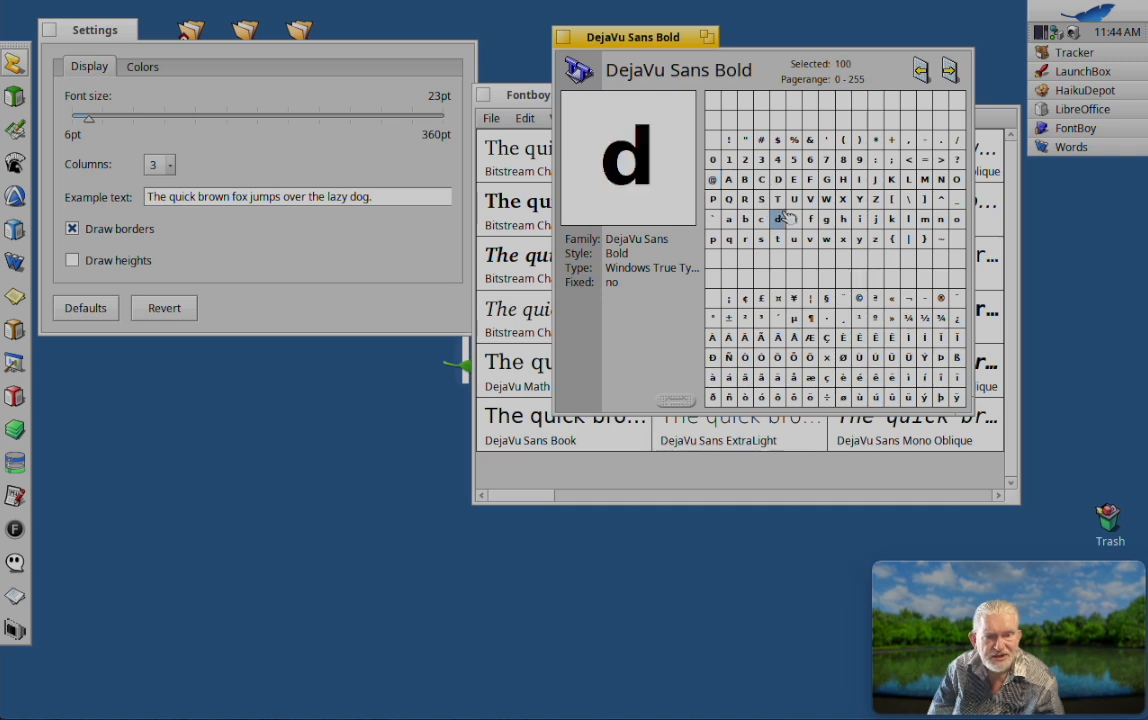
click(843, 219)
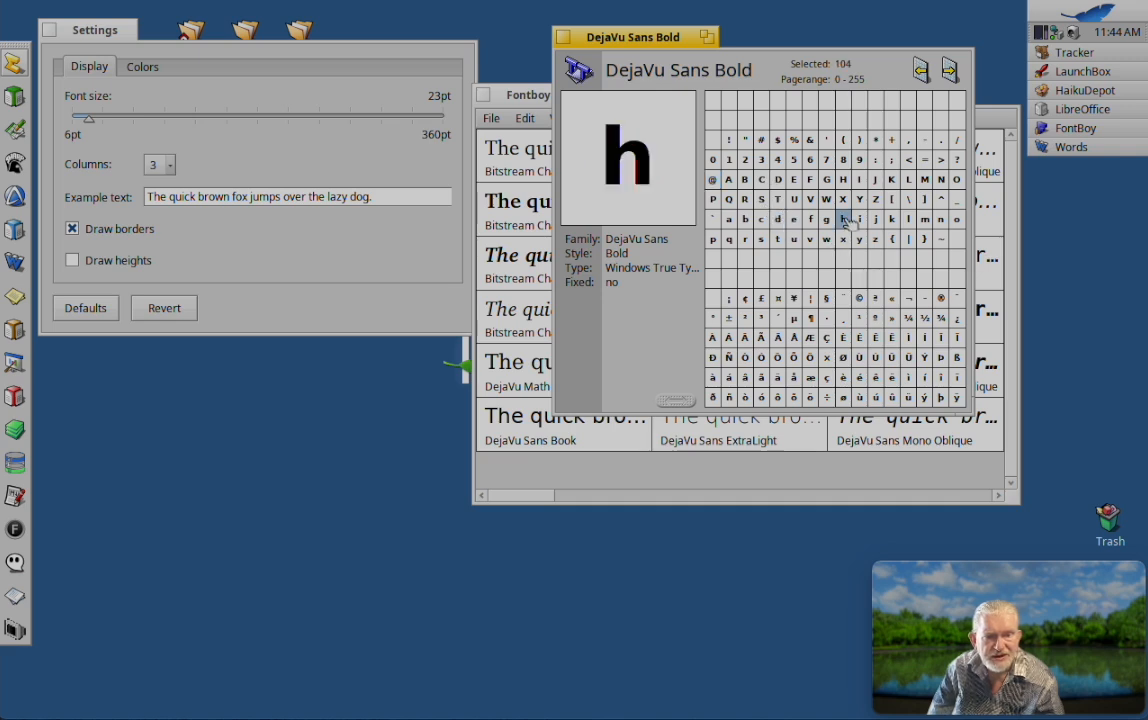
click(810, 358)
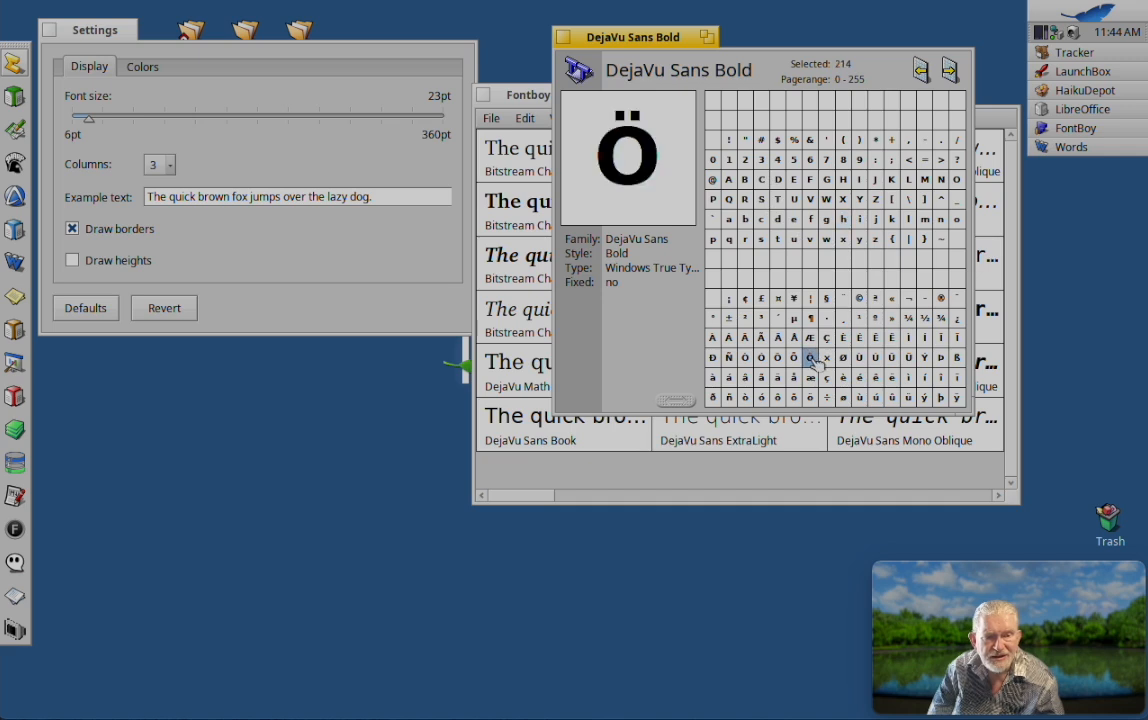
Step: Close the font viewer's settings, open New text file in StyledEdit and start a new line below "font test"
click(49, 31)
double_click(86, 134)
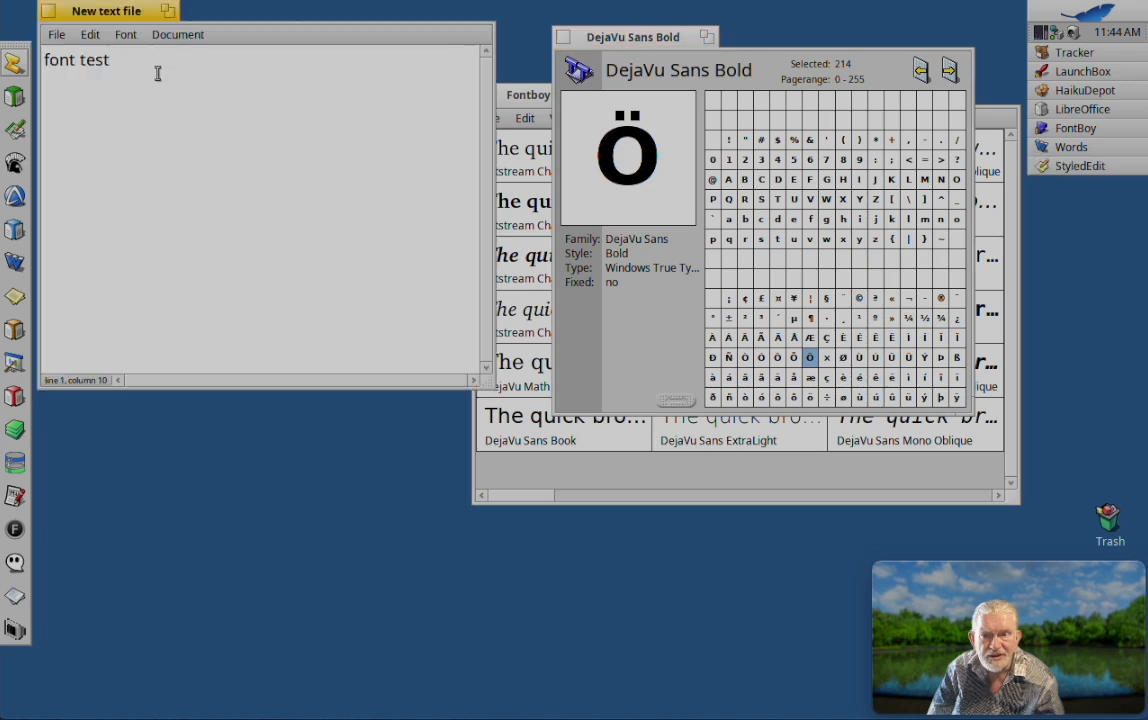
key(Return)
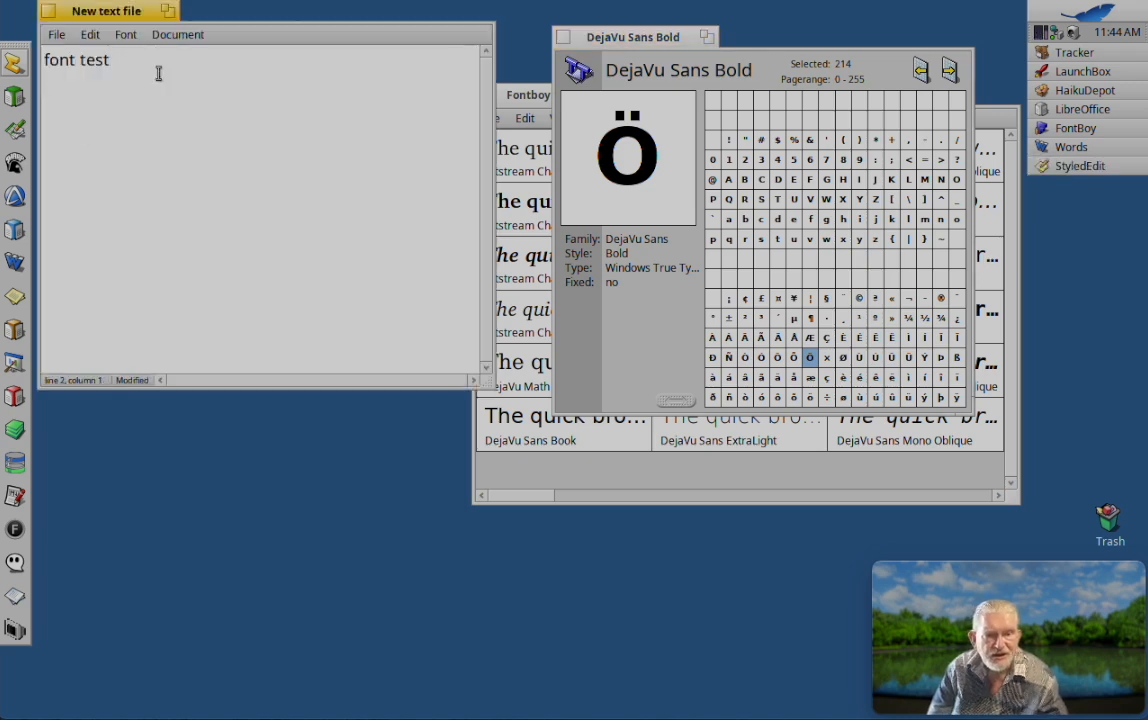
Step: Insert the glyphs Ö and Ü from the DejaVu Sans Bold character map into the second line of the text file
drag(813, 359, 210, 140)
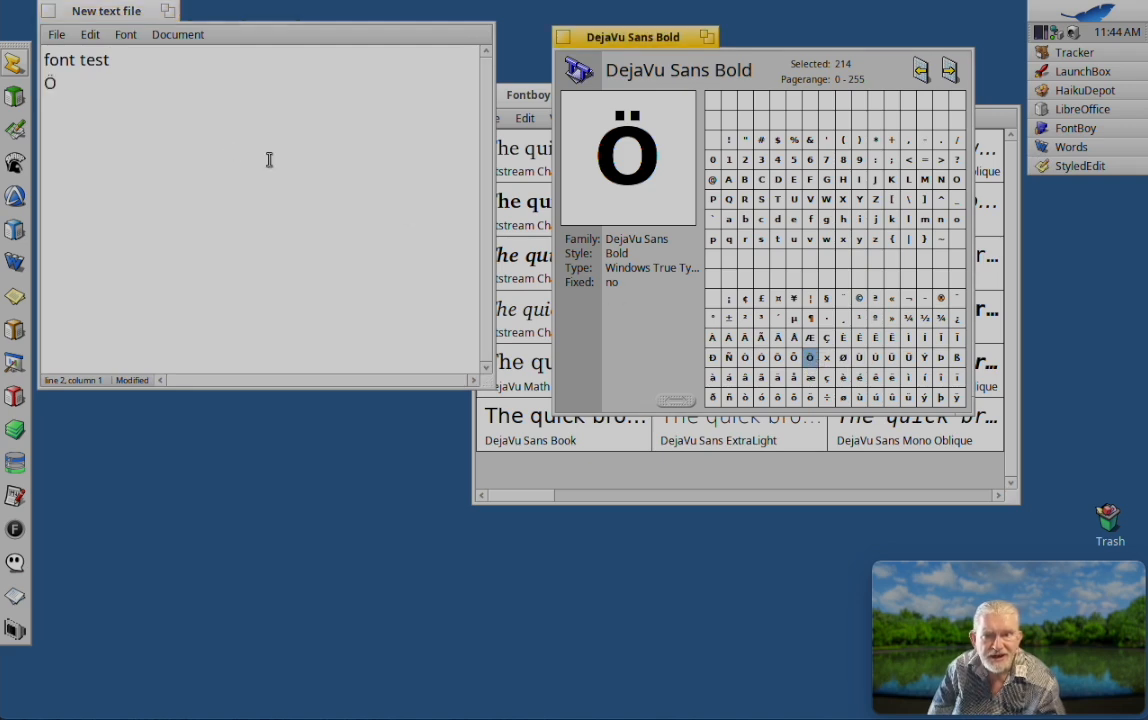
click(908, 358)
drag(908, 358, 293, 146)
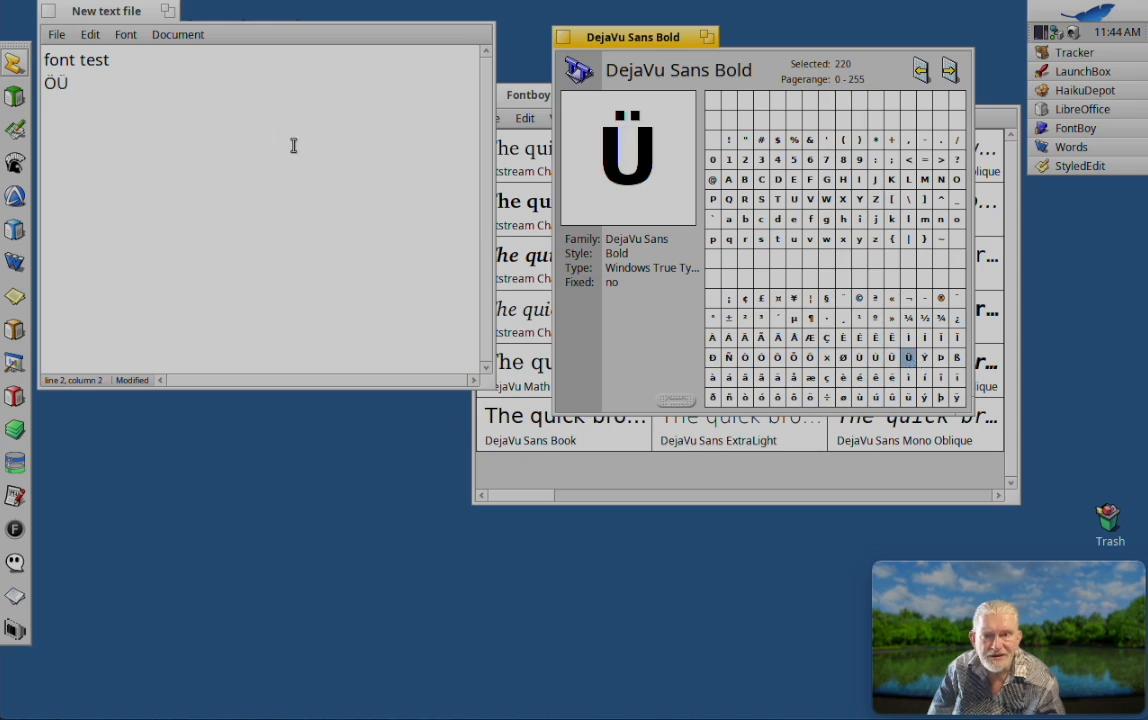
click(147, 78)
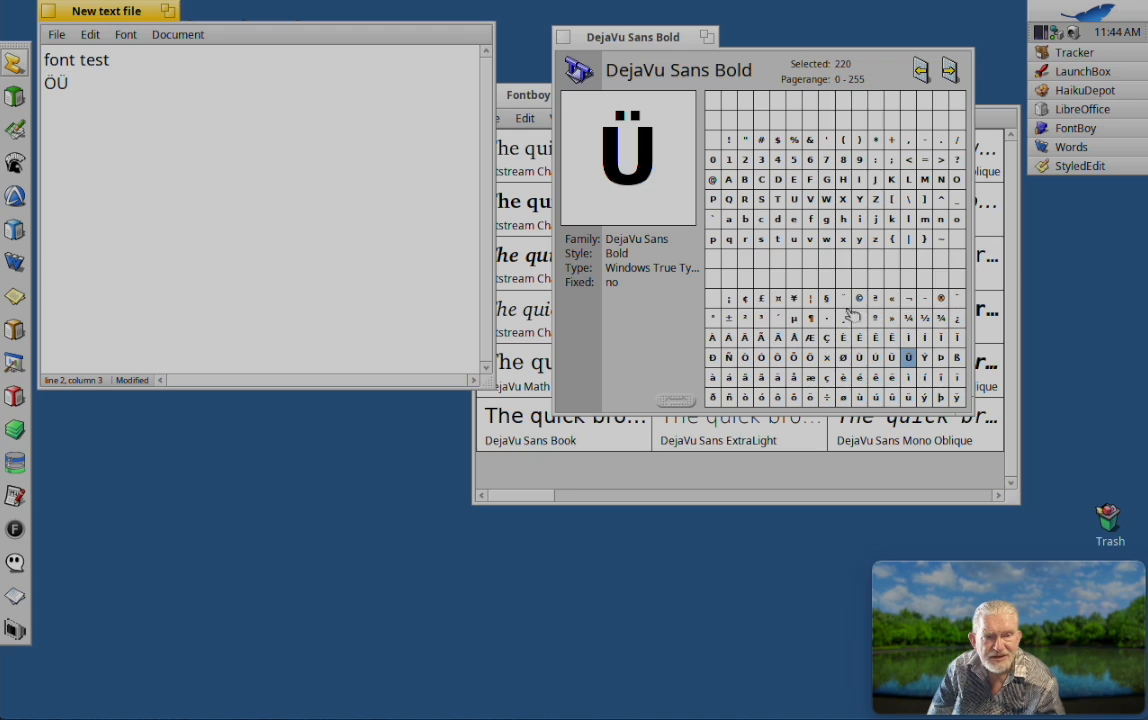
Step: Browse the higher page ranges of the DejaVu Sans Bold character map and close the map
scroll(852, 316, down, 10)
scroll(852, 316, up, 20)
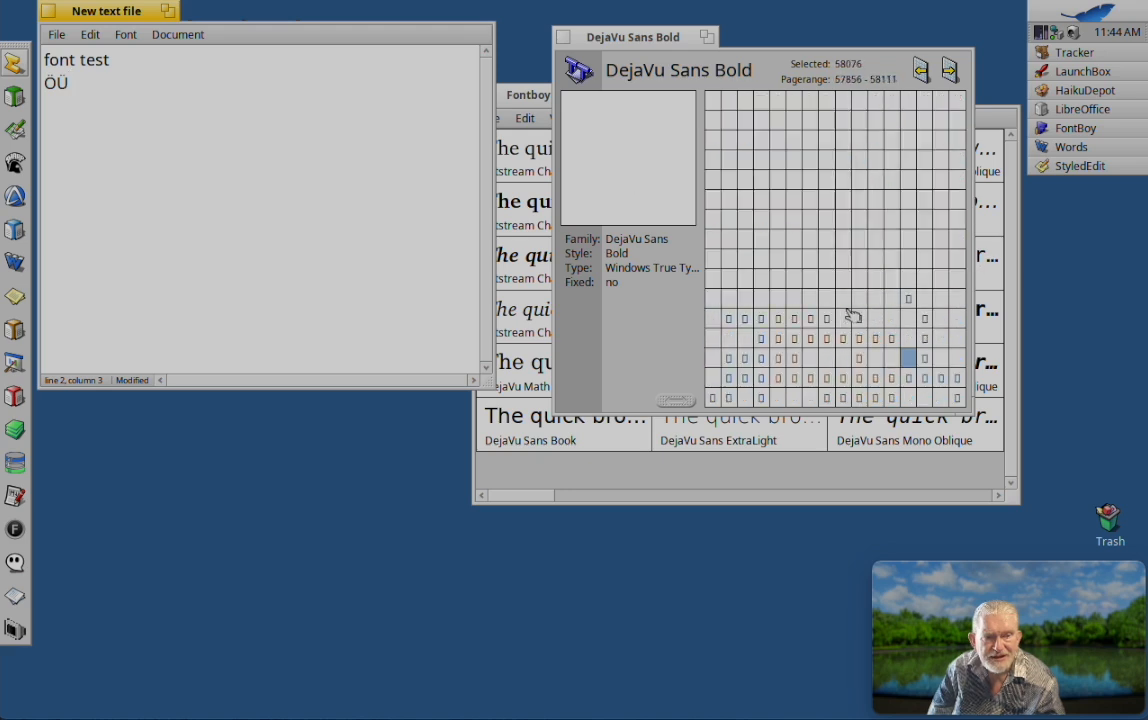
scroll(850, 316, down, 3)
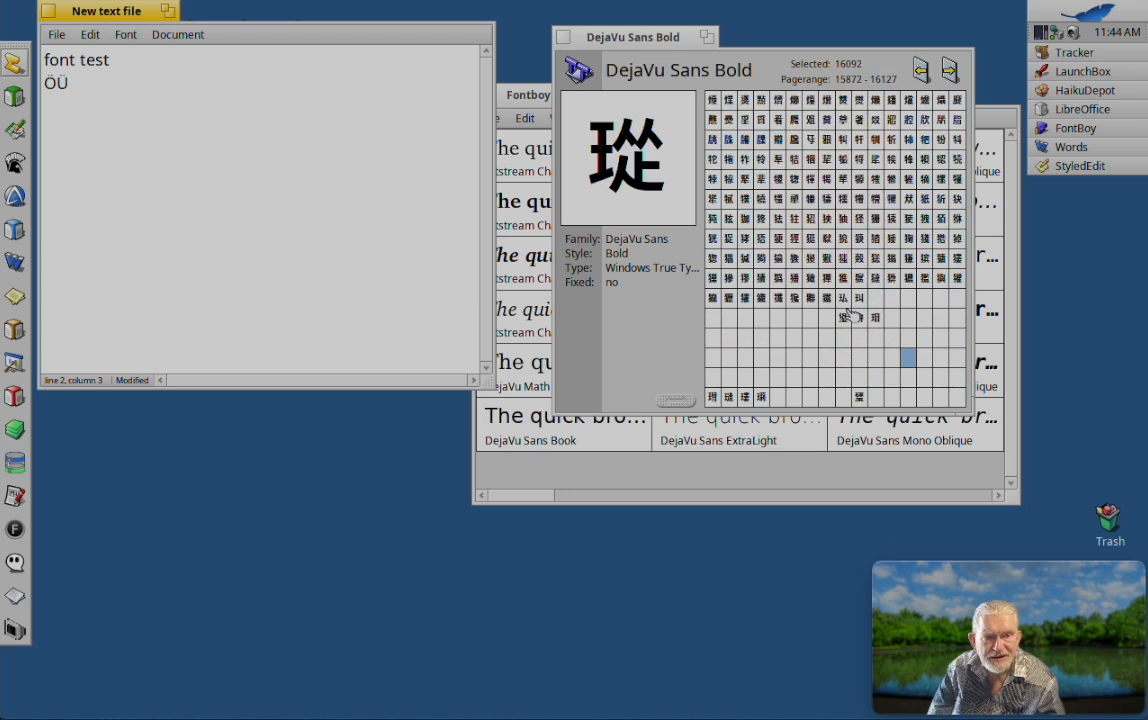
scroll(851, 212, down, 5)
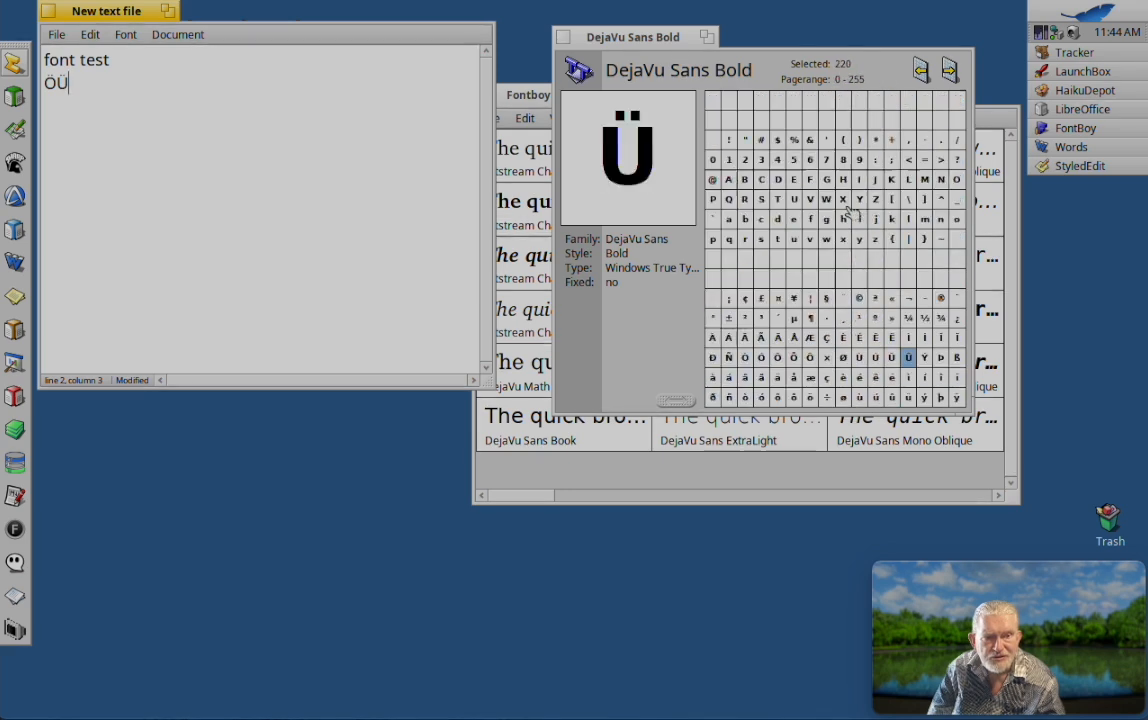
scroll(852, 212, down, 1)
scroll(851, 212, down, 6)
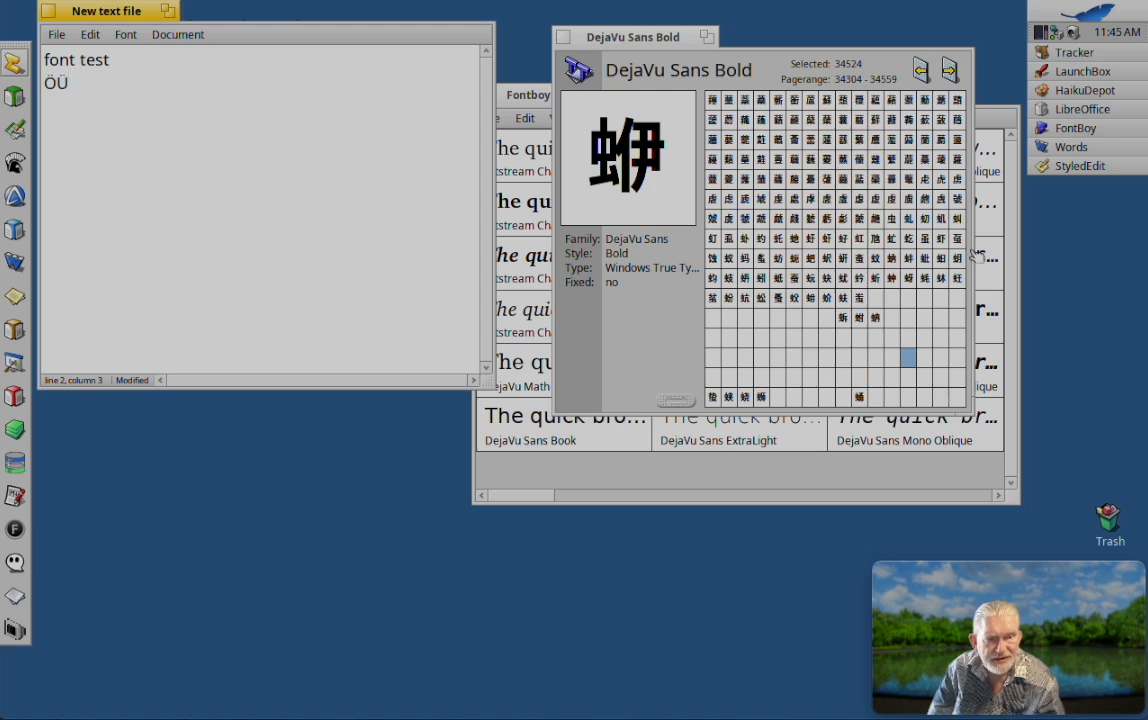
scroll(782, 135, down, 20)
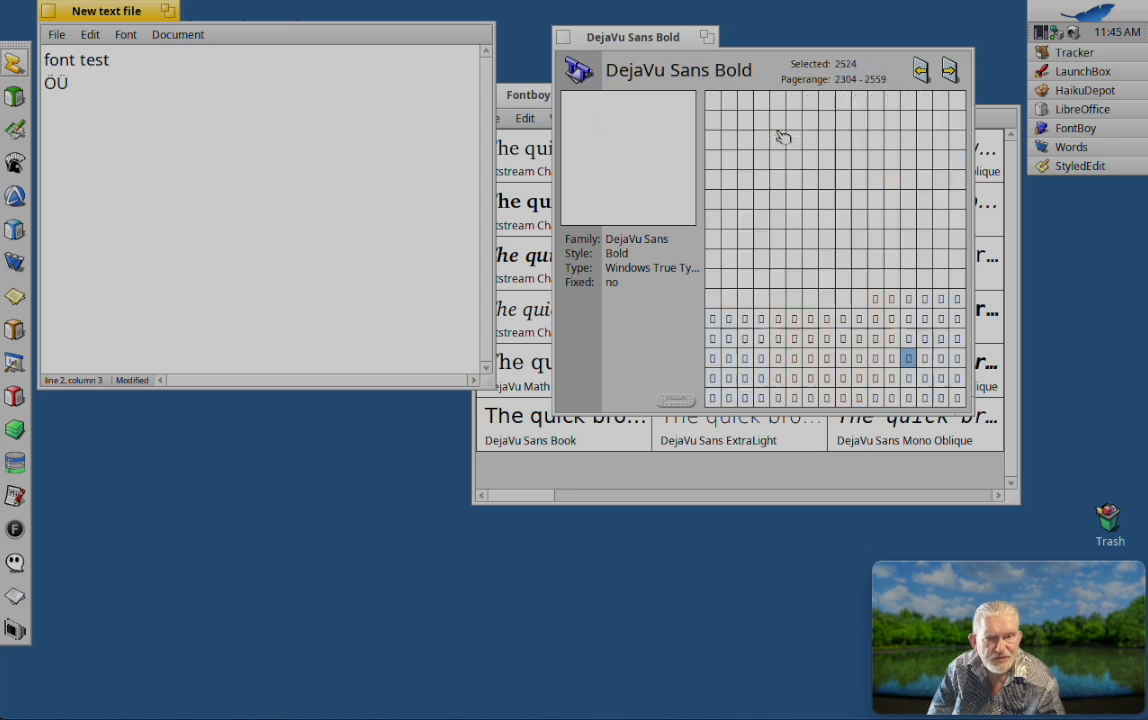
click(563, 37)
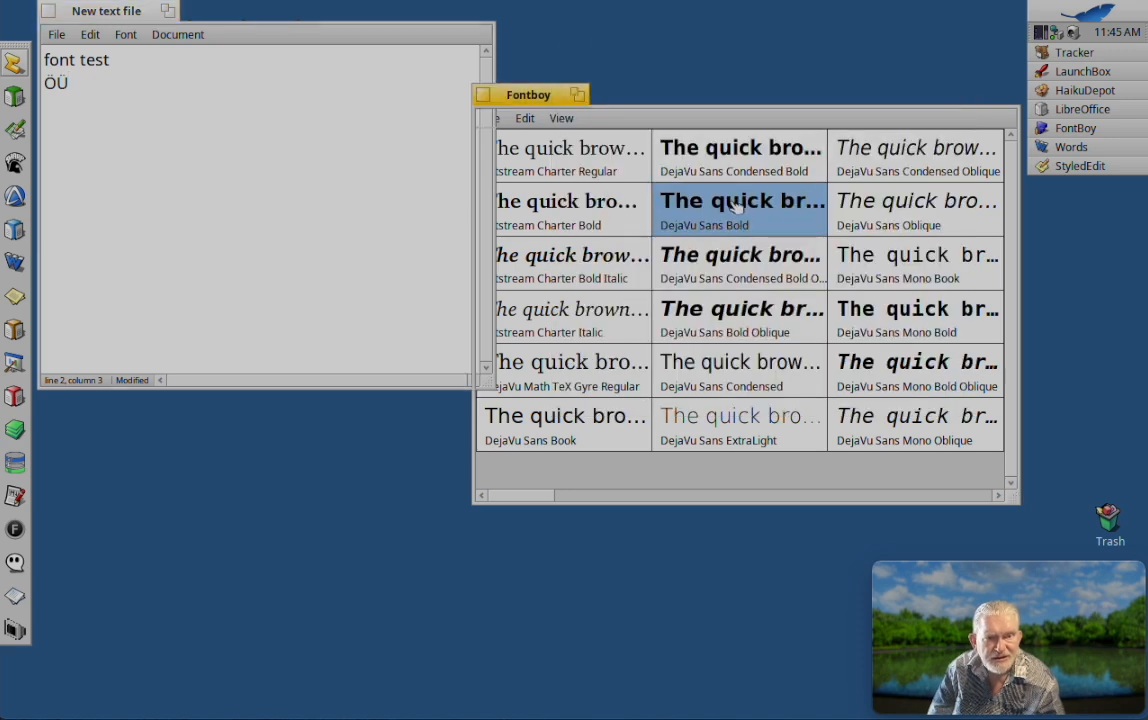
Step: Reopen the DejaVu Sans Bold character map, insert the glyph Æ after ÖÜ in the text file and close the map
double_click(736, 205)
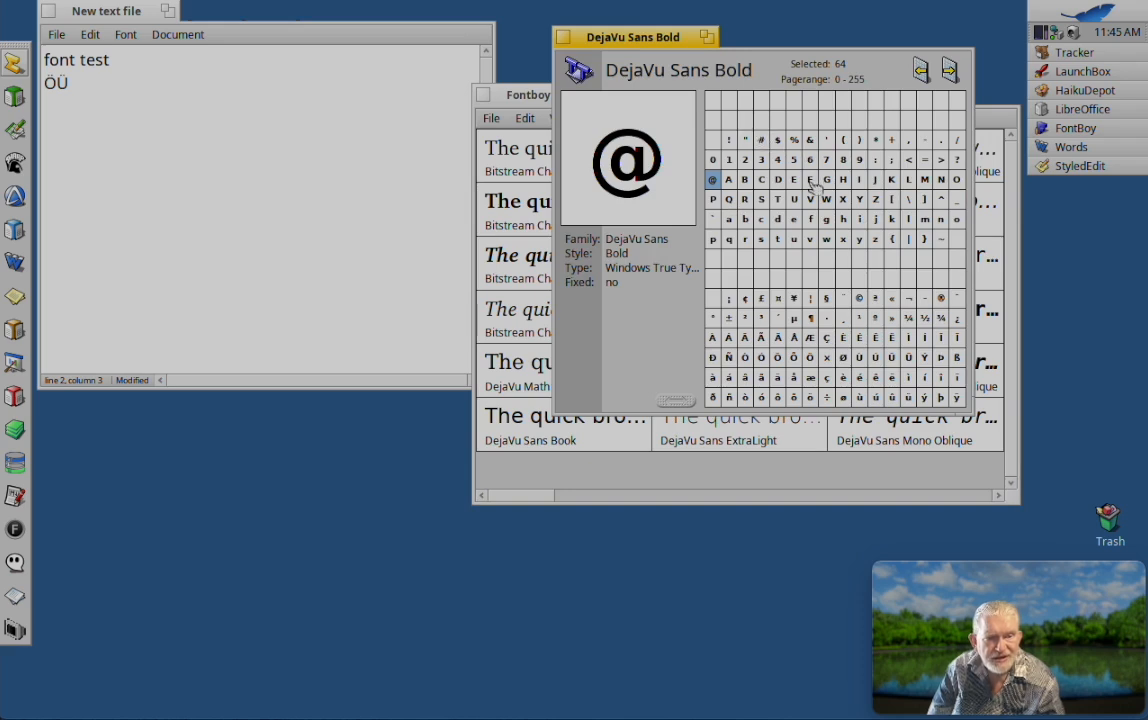
click(812, 338)
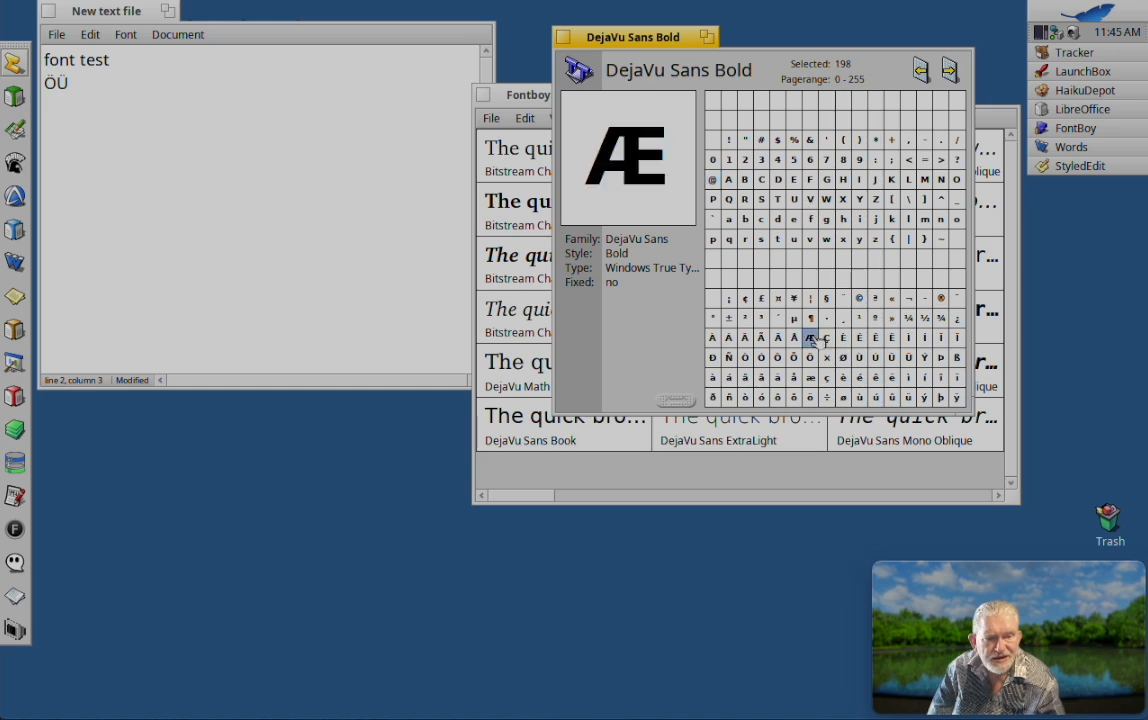
drag(818, 342, 186, 100)
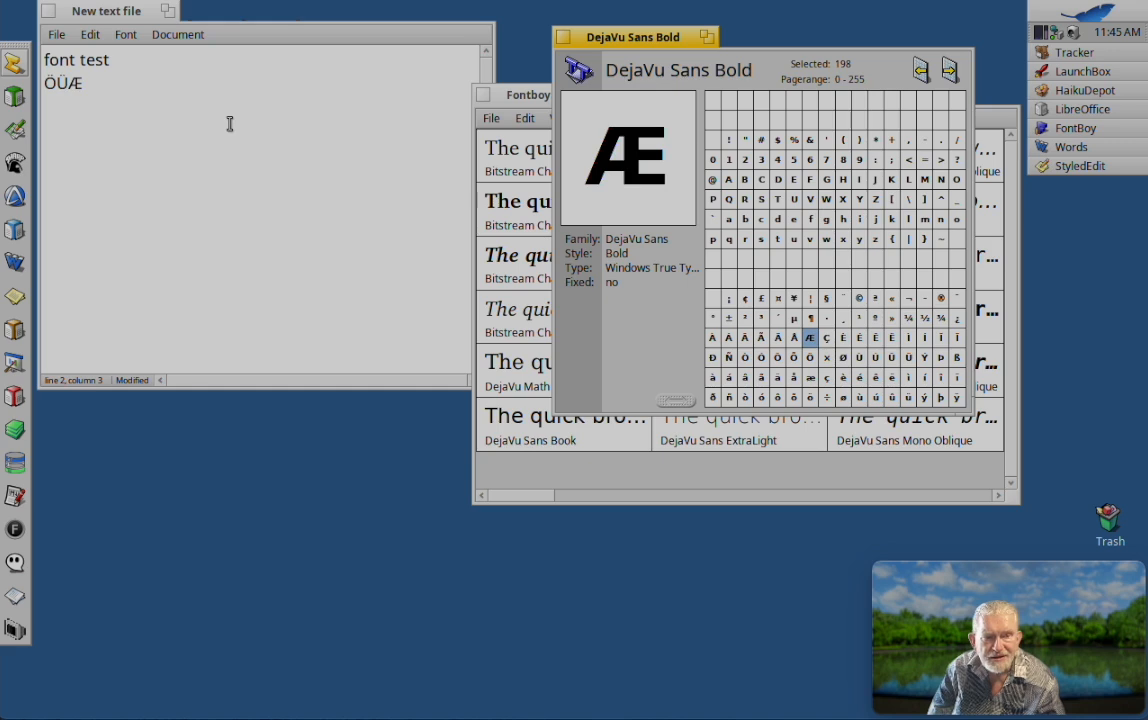
click(567, 38)
Step: Start a third line in the text file and insert the DejaVu Sans Bold Oblique font from the font list there
click(140, 94)
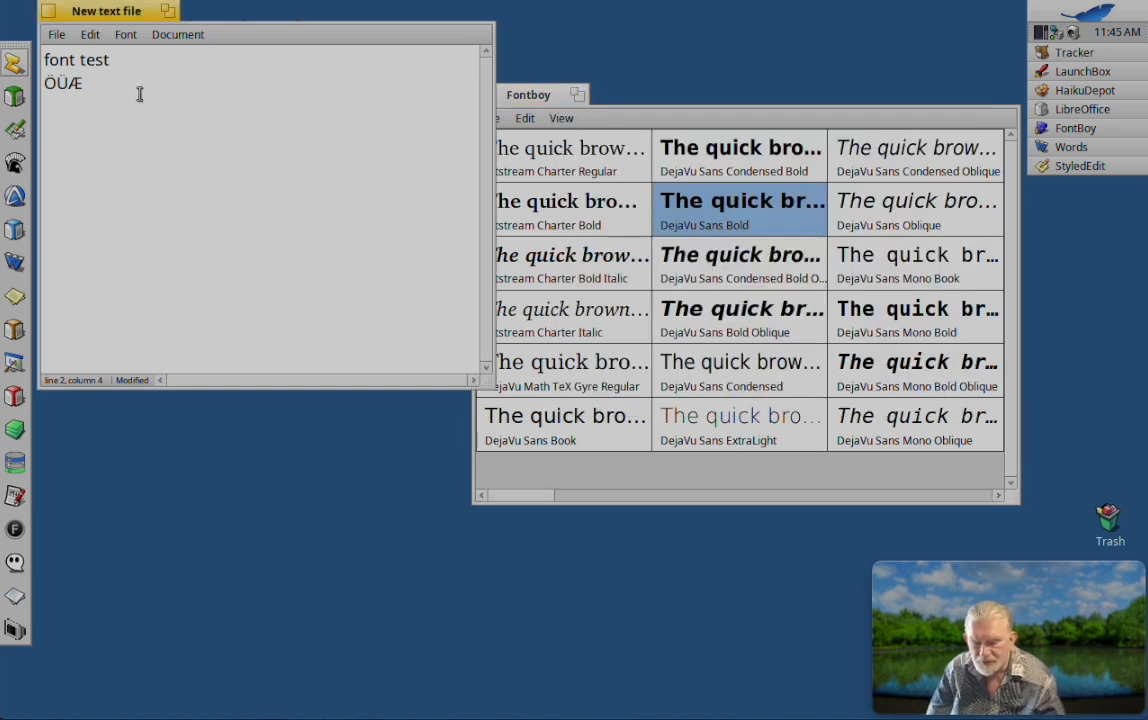
key(Return)
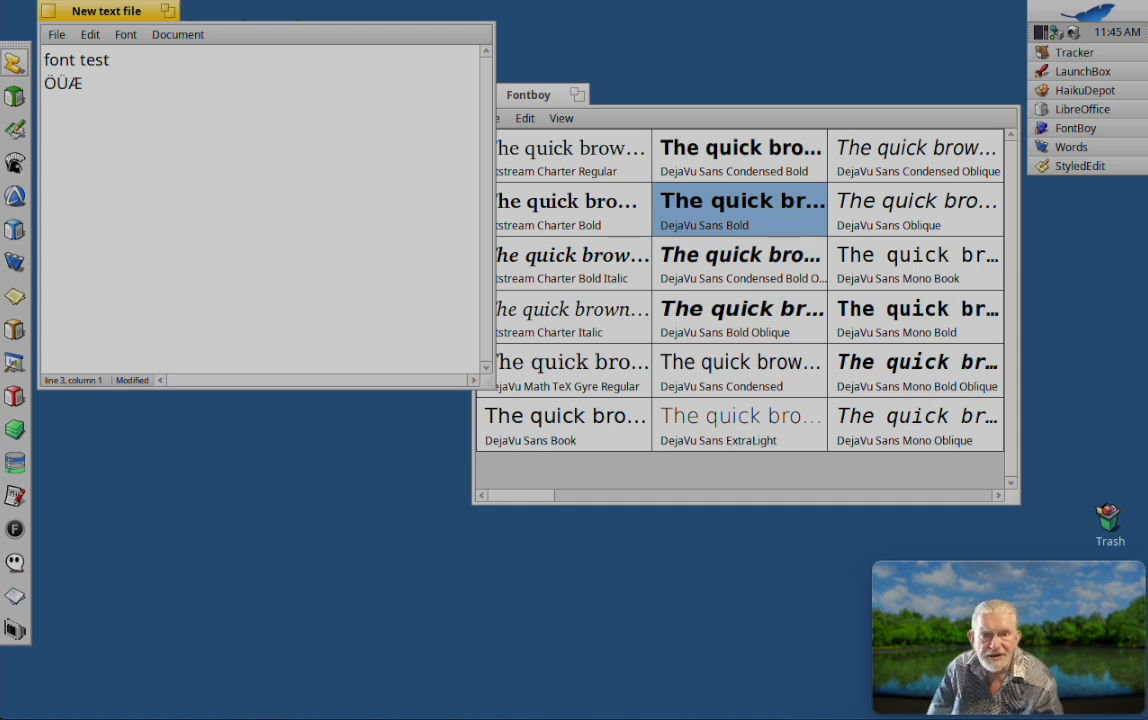
click(735, 318)
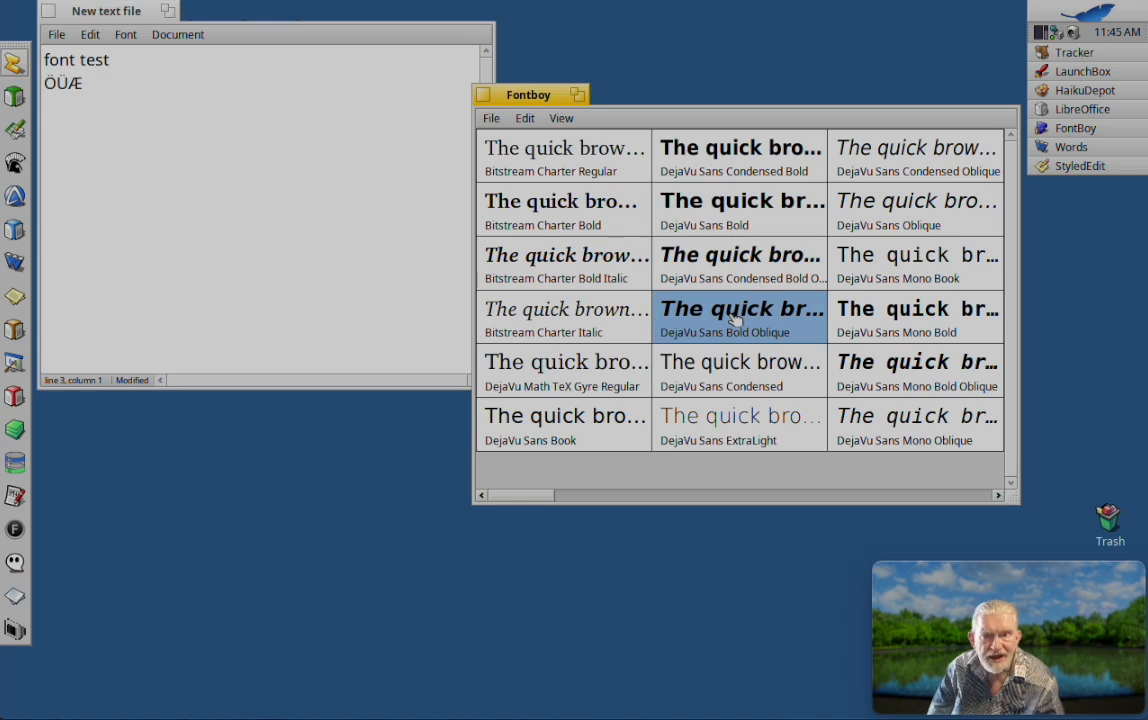
drag(735, 318, 129, 141)
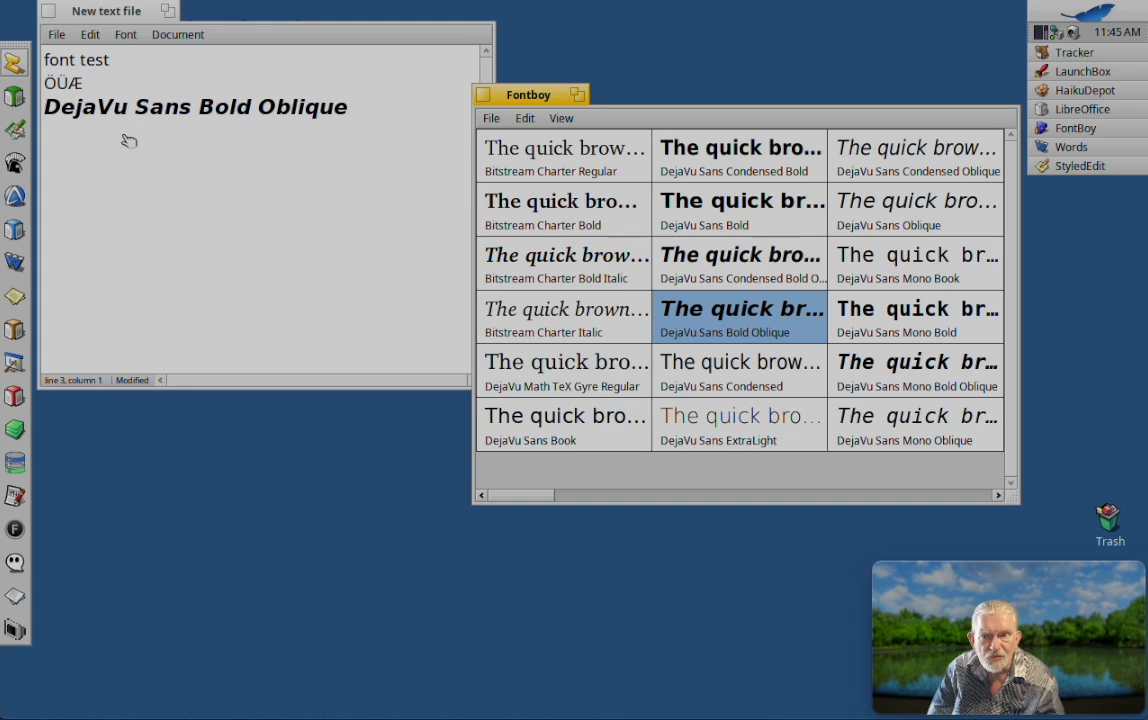
Step: Replace the inserted font name in the third line with "This is a title", keeping its bold oblique style
click(56, 107)
double_click(56, 107)
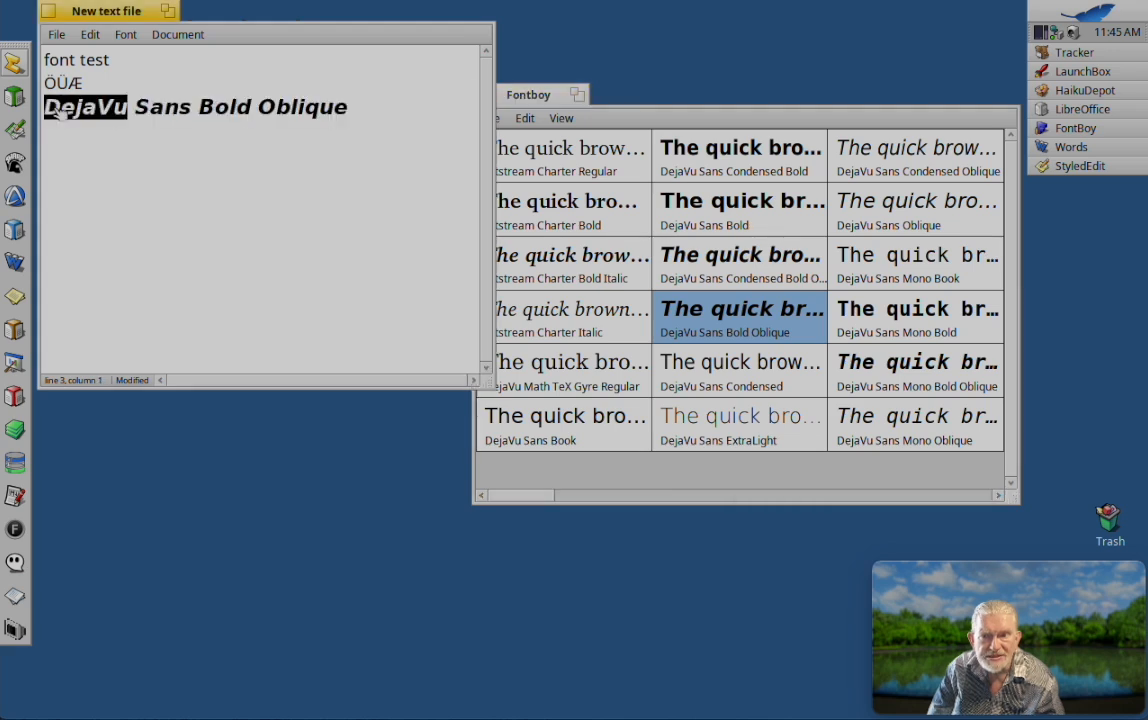
drag(350, 108, 204, 84)
drag(76, 83, 45, 102)
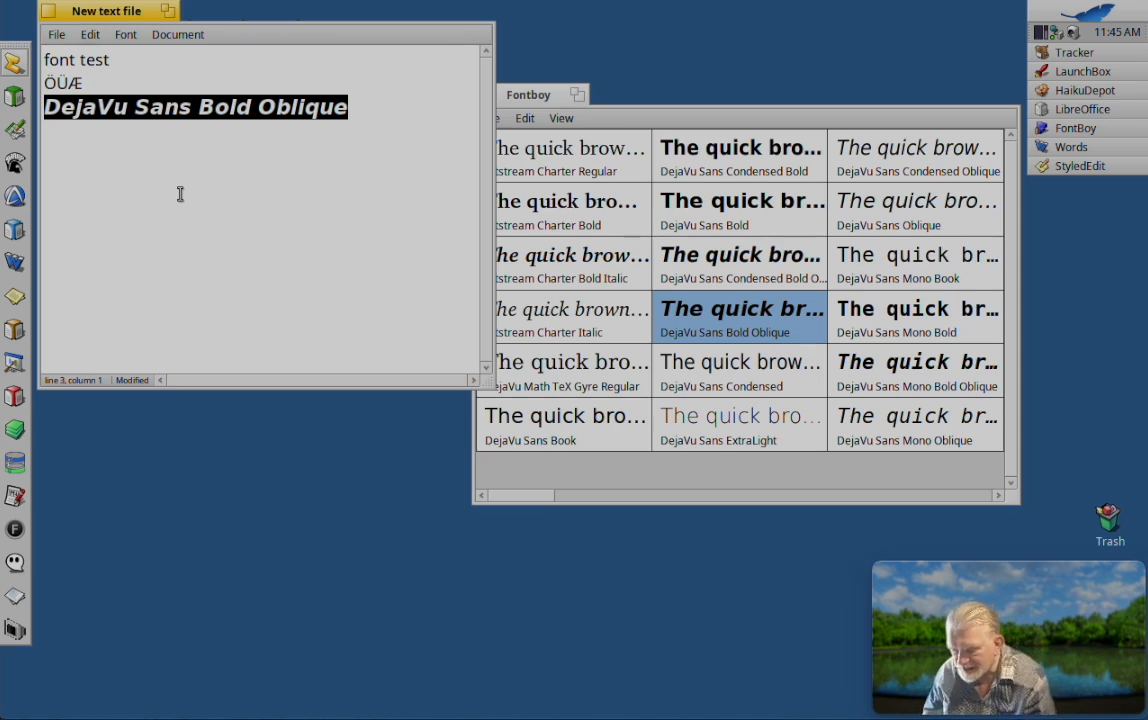
text(This is a title)
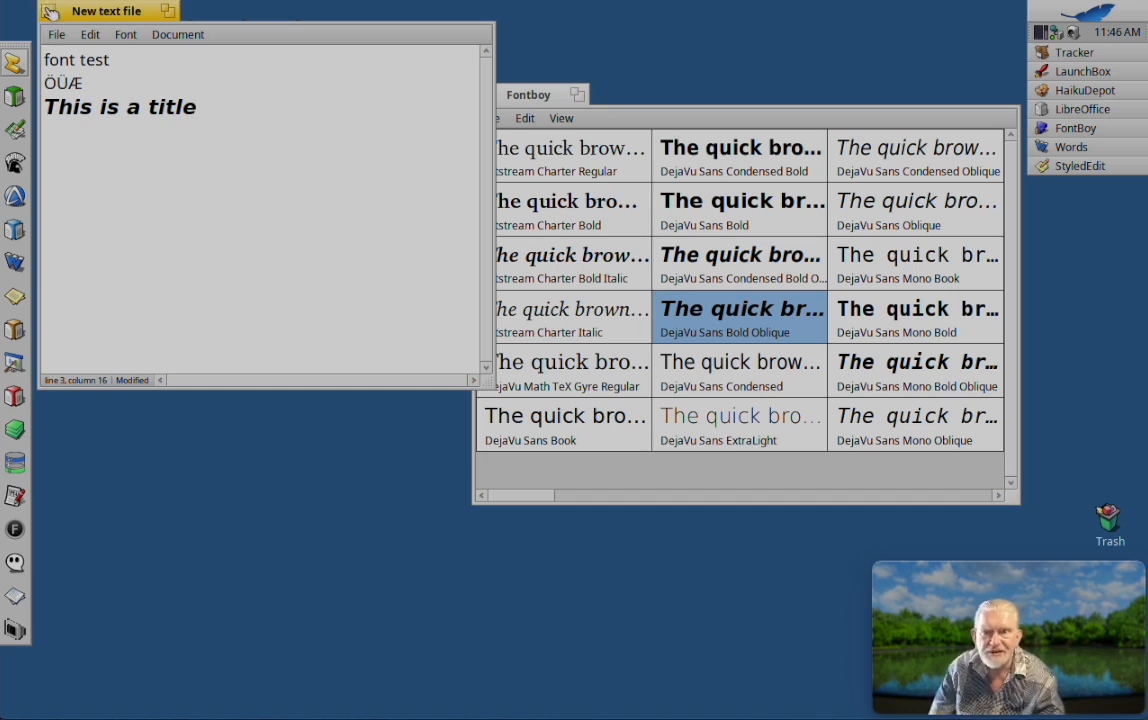
Step: Switch to the blank LibreOffice Writer document and insert the DejaVu Sans Bold Oblique font from Fontboy's list into it
click(1078, 114)
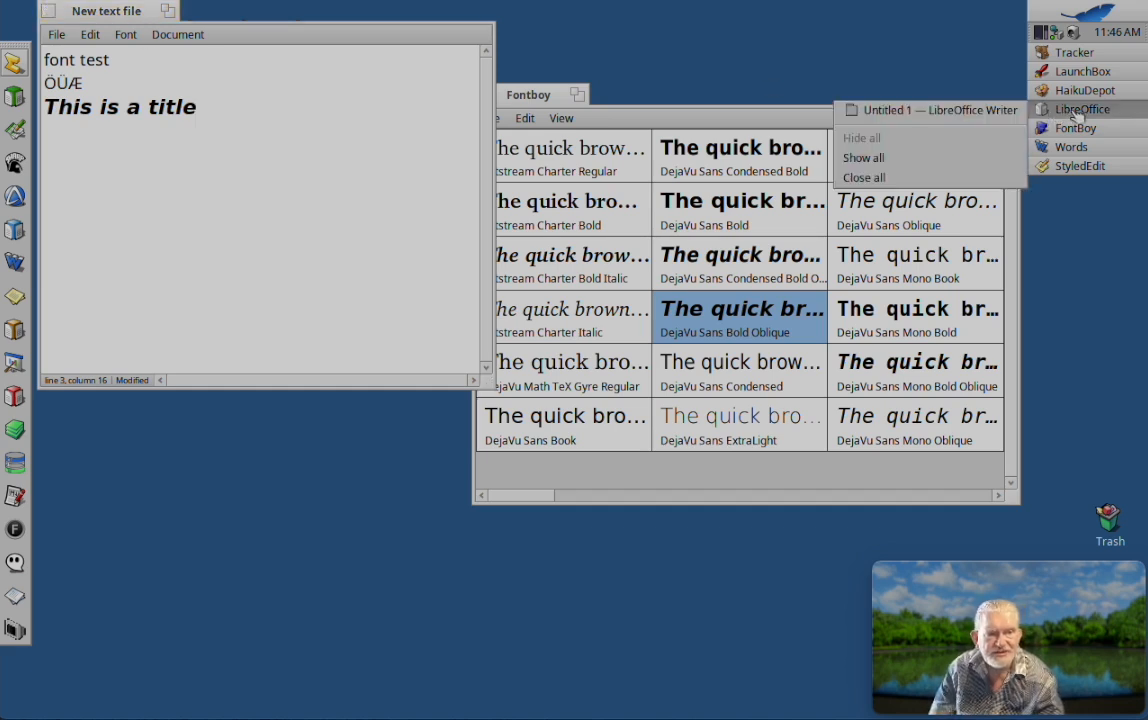
click(1012, 114)
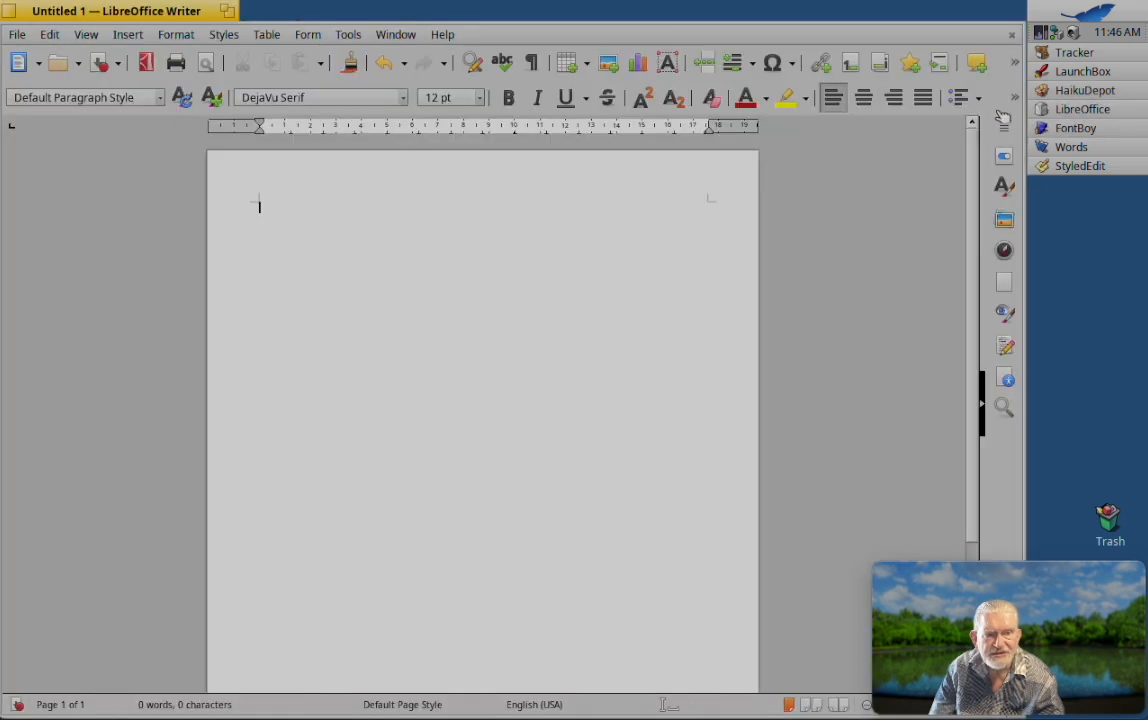
click(1072, 130)
click(980, 126)
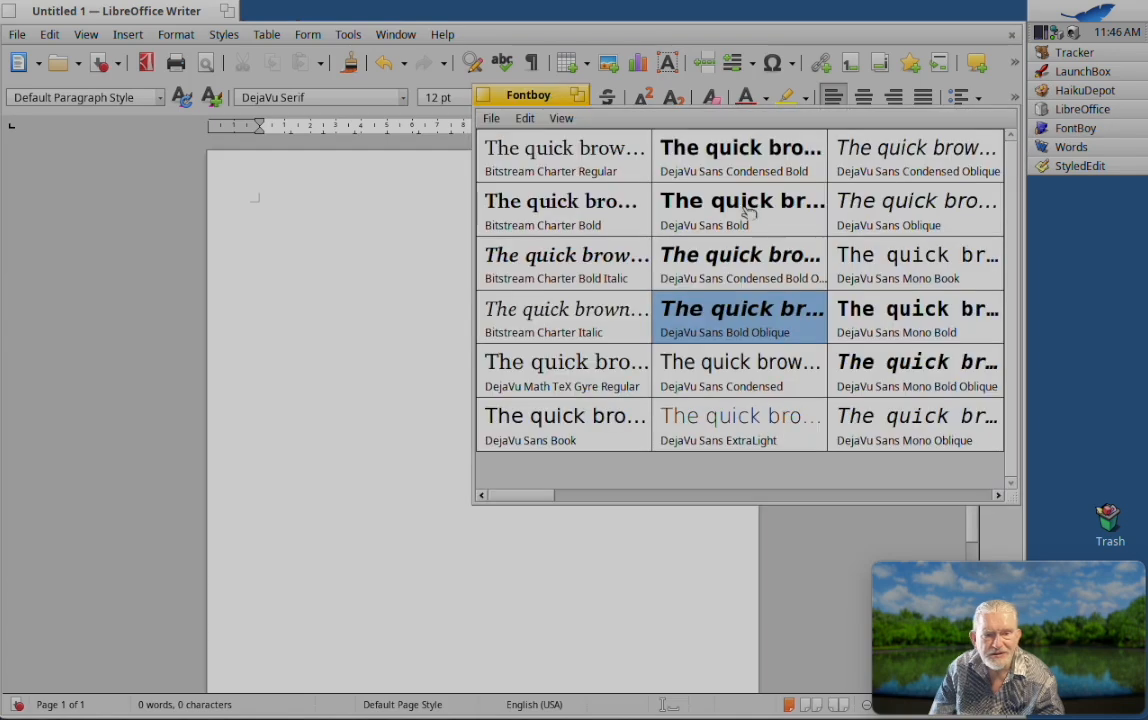
drag(758, 307, 312, 220)
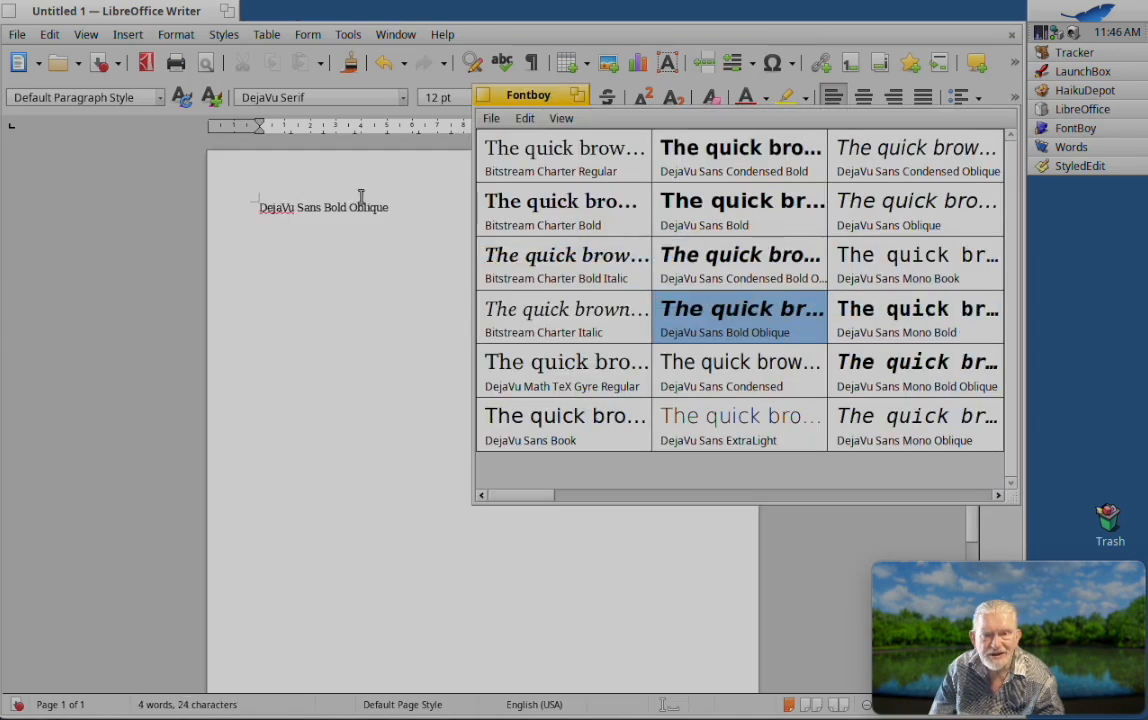
Step: Close the LibreOffice Writer document without saving the changes
click(334, 209)
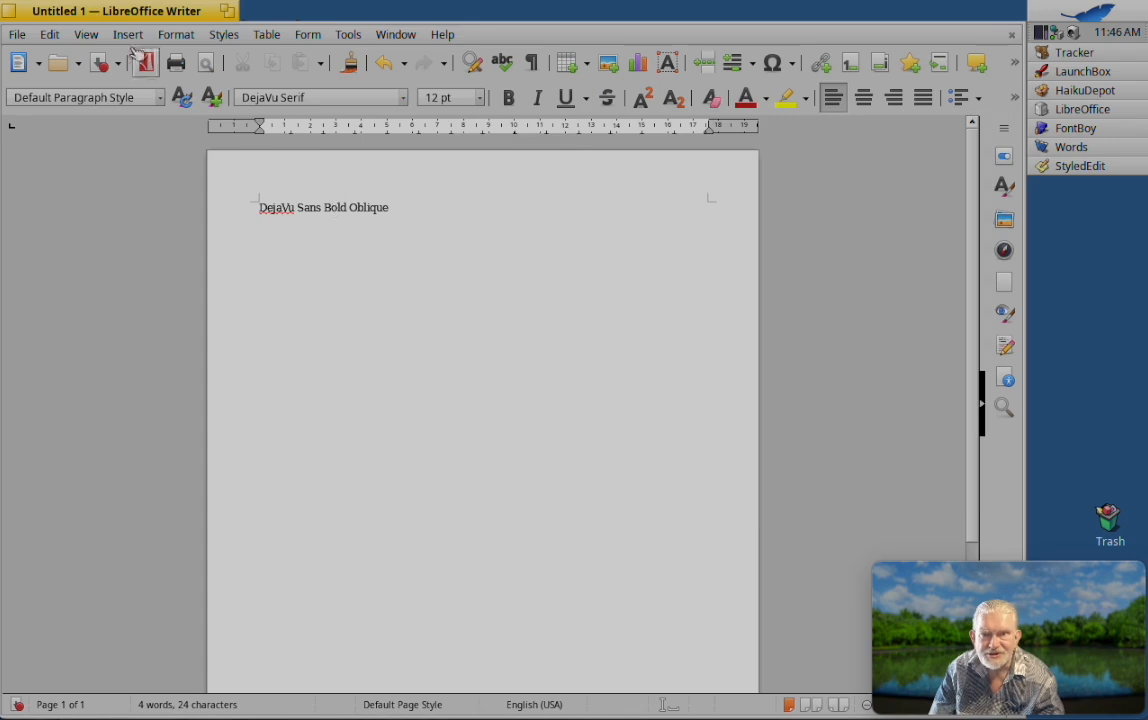
click(8, 9)
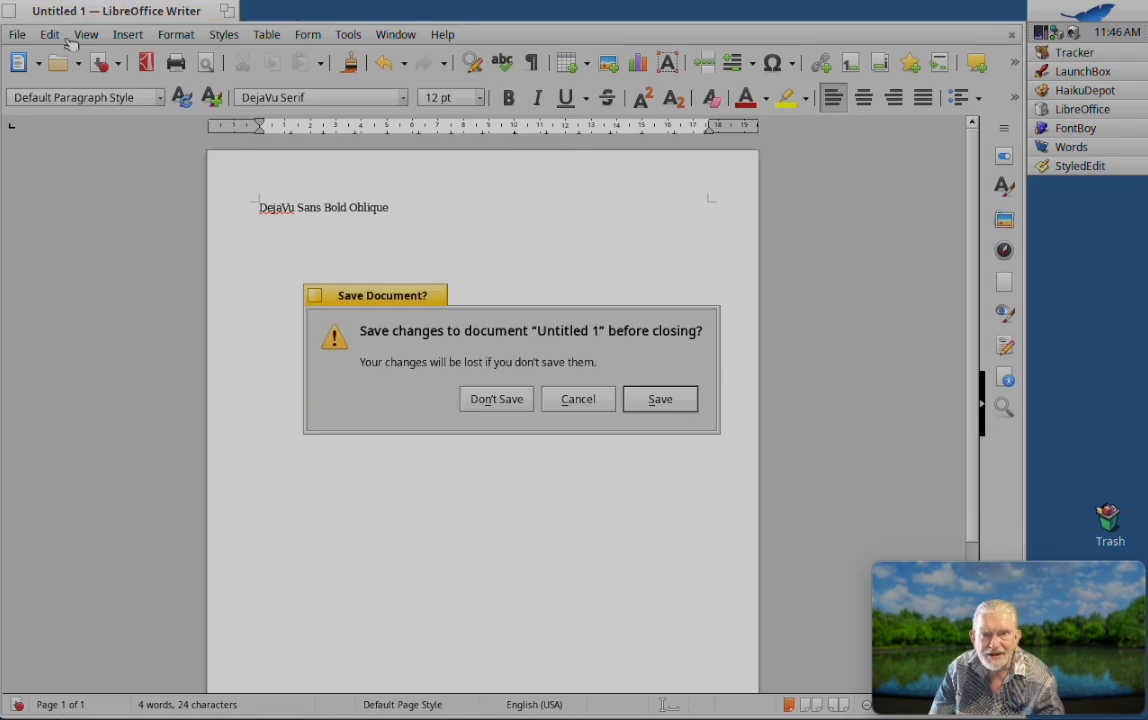
click(503, 406)
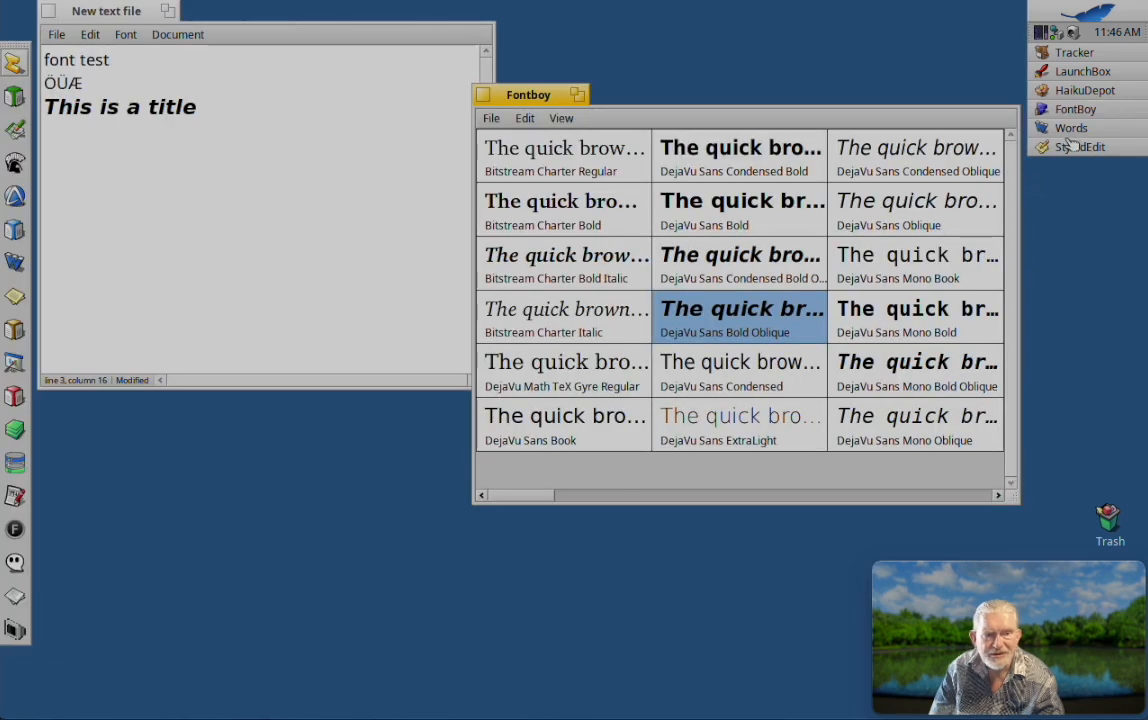
Step: Switch to the blank Calligra Words document and try to insert the DejaVu Sans Bold Oblique font from Fontboy's list
click(1068, 130)
click(925, 123)
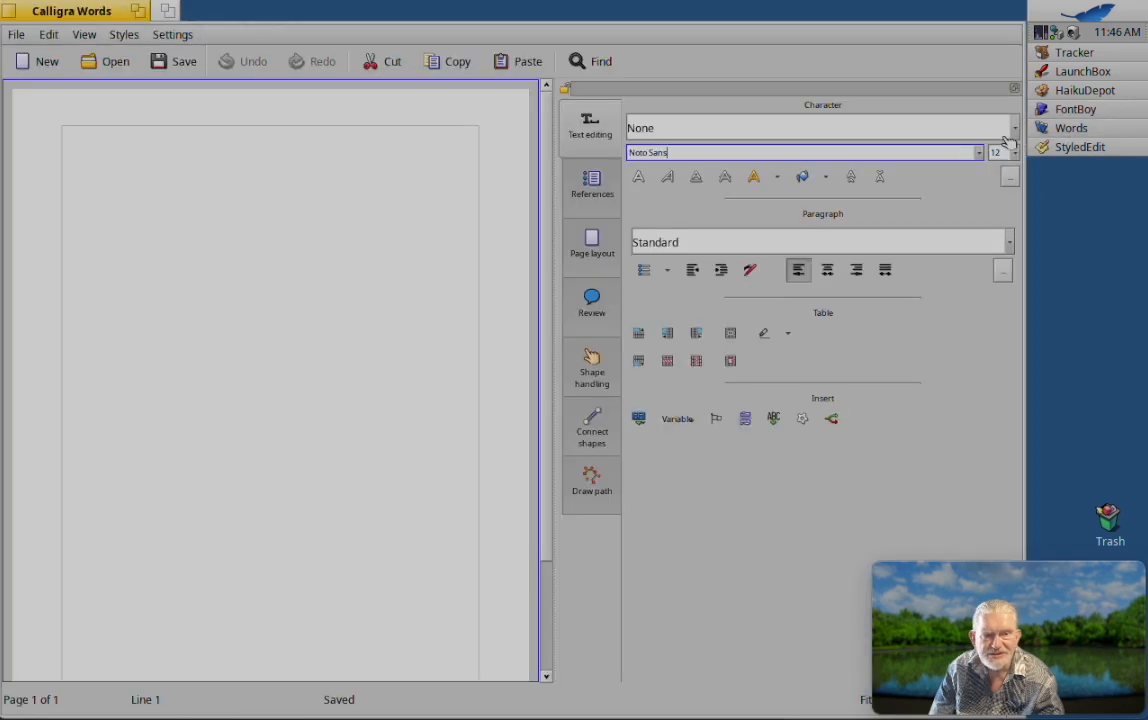
click(1074, 111)
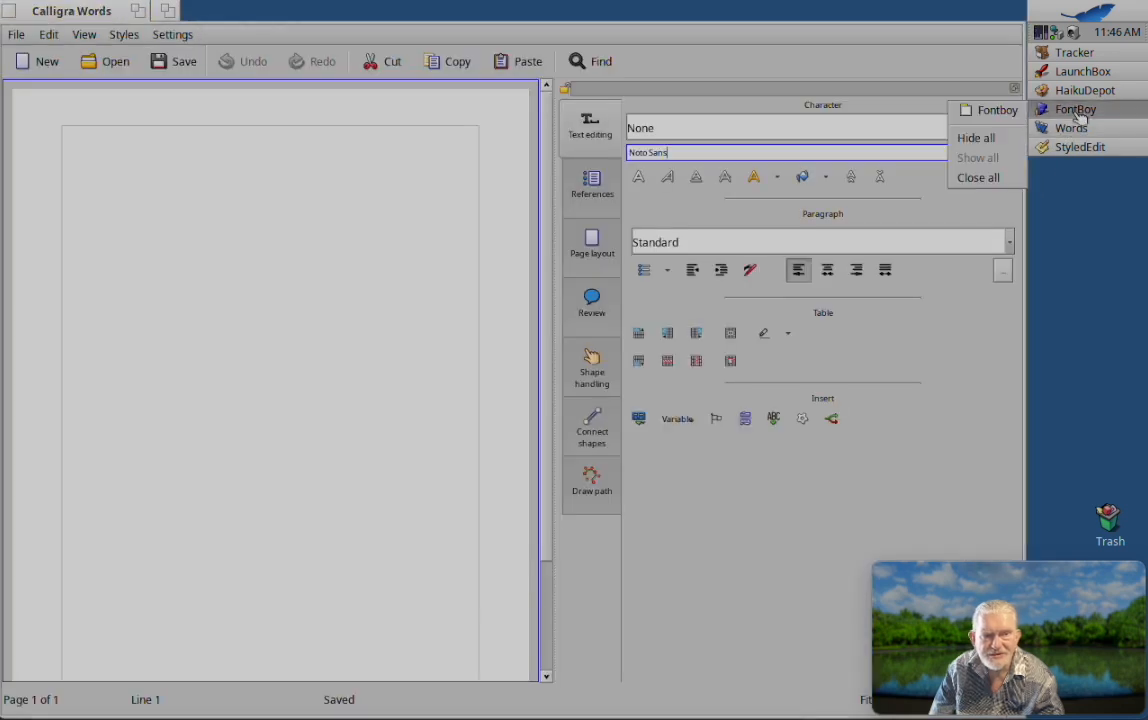
click(1020, 112)
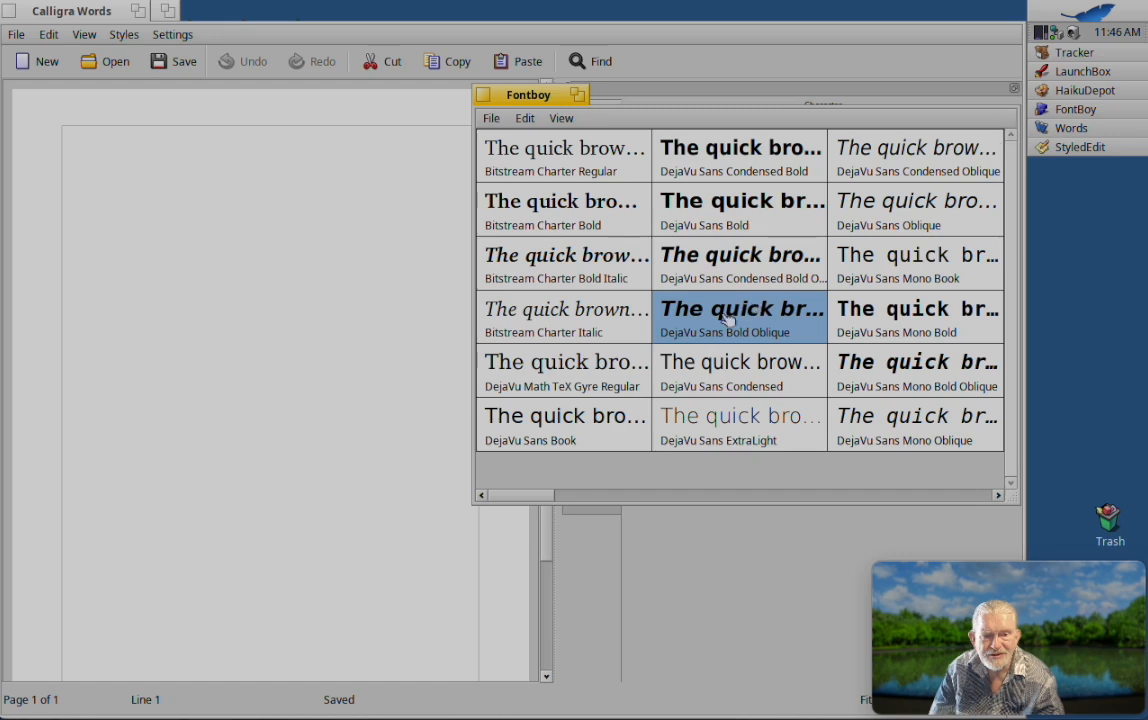
drag(728, 316, 193, 227)
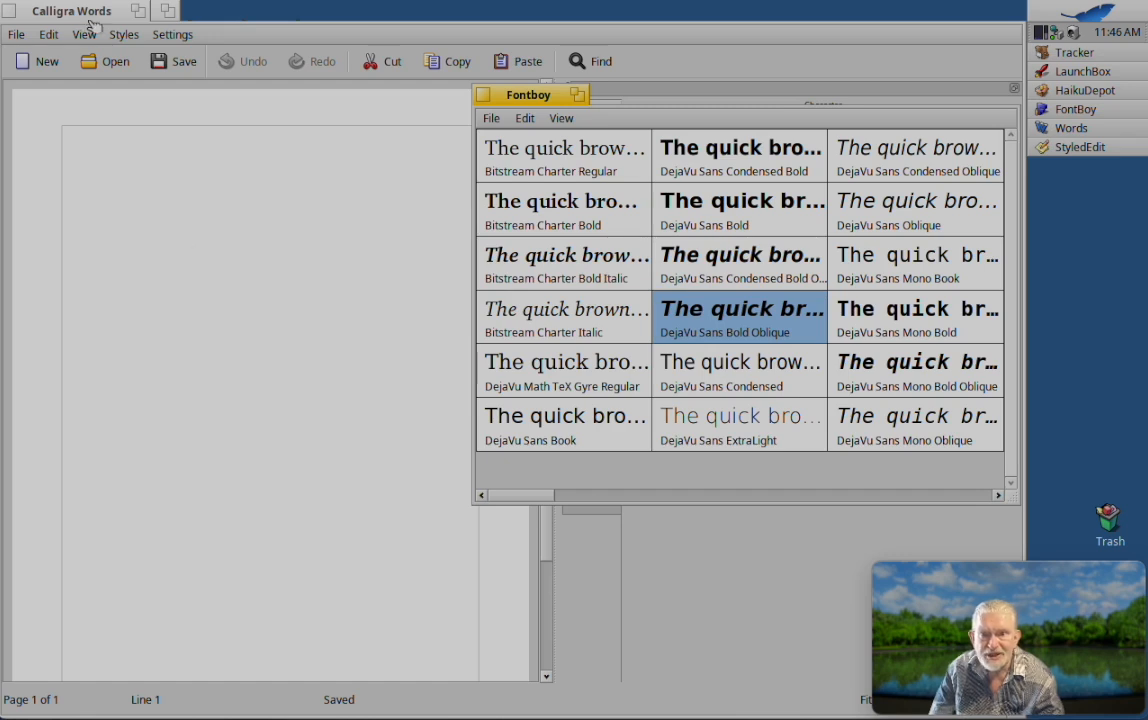
Step: Close Calligra Words, move the Fontboy window clear of the text file and return to the end of the title line
click(9, 17)
click(9, 17)
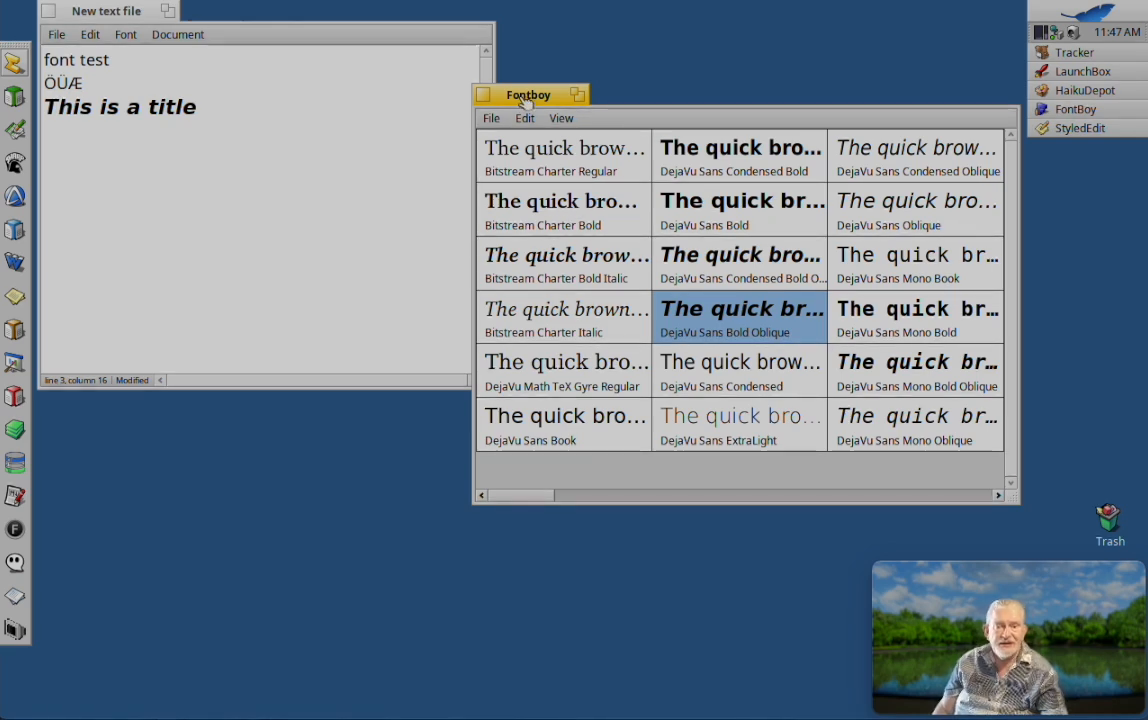
drag(524, 103, 556, 85)
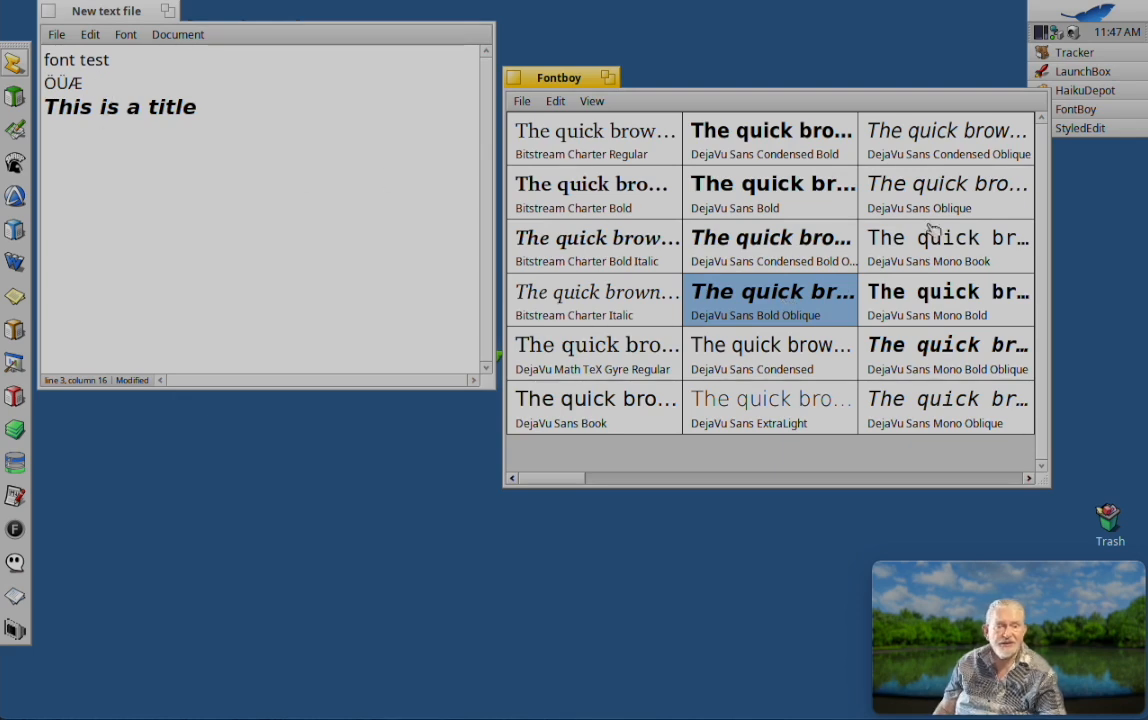
click(227, 104)
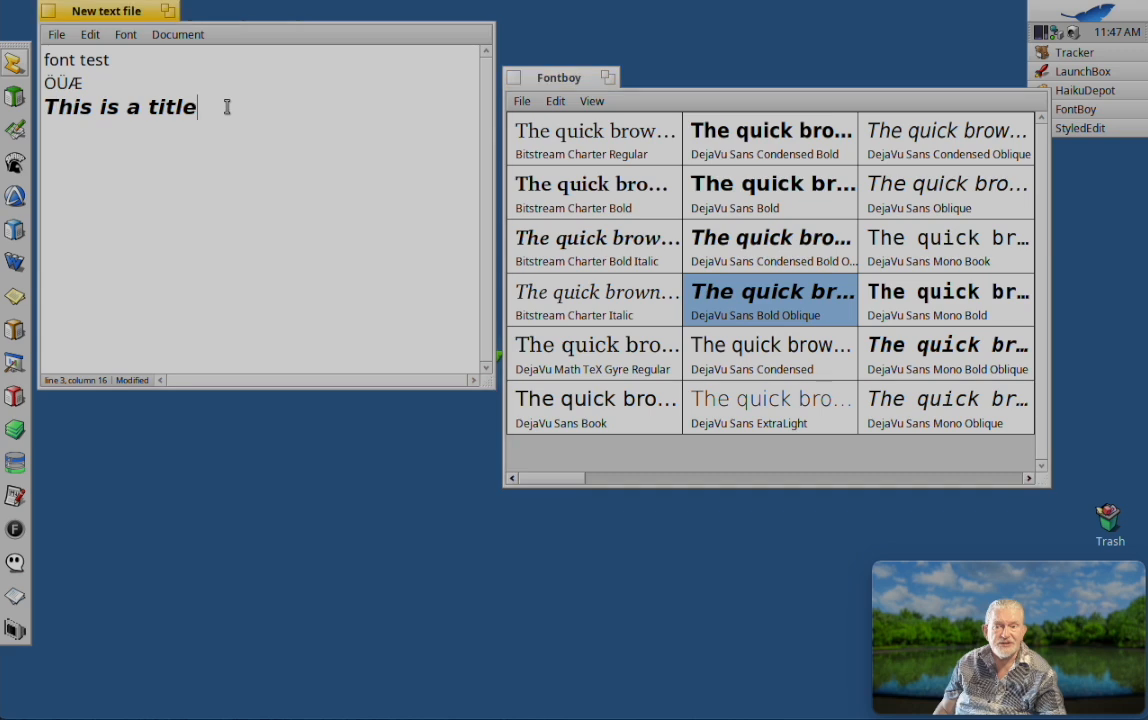
Step: Start a new line below the title and insert the DejaVu Sans Condensed Oblique font from Fontboy's list there
key(Return)
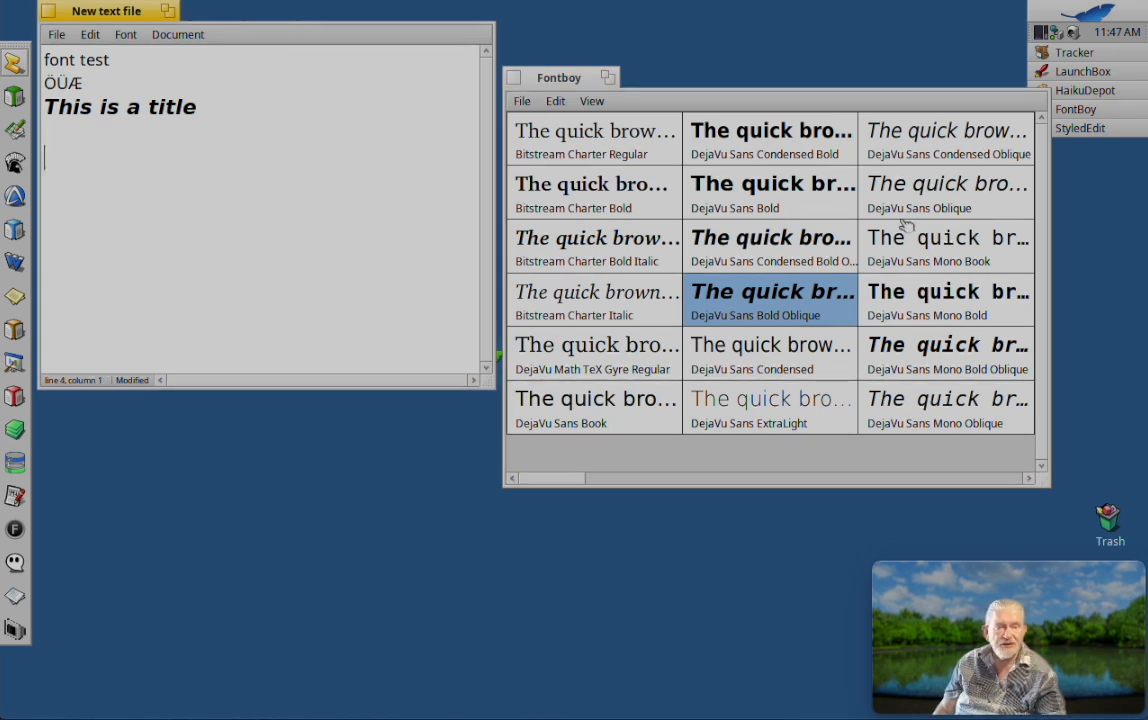
drag(866, 132, 231, 174)
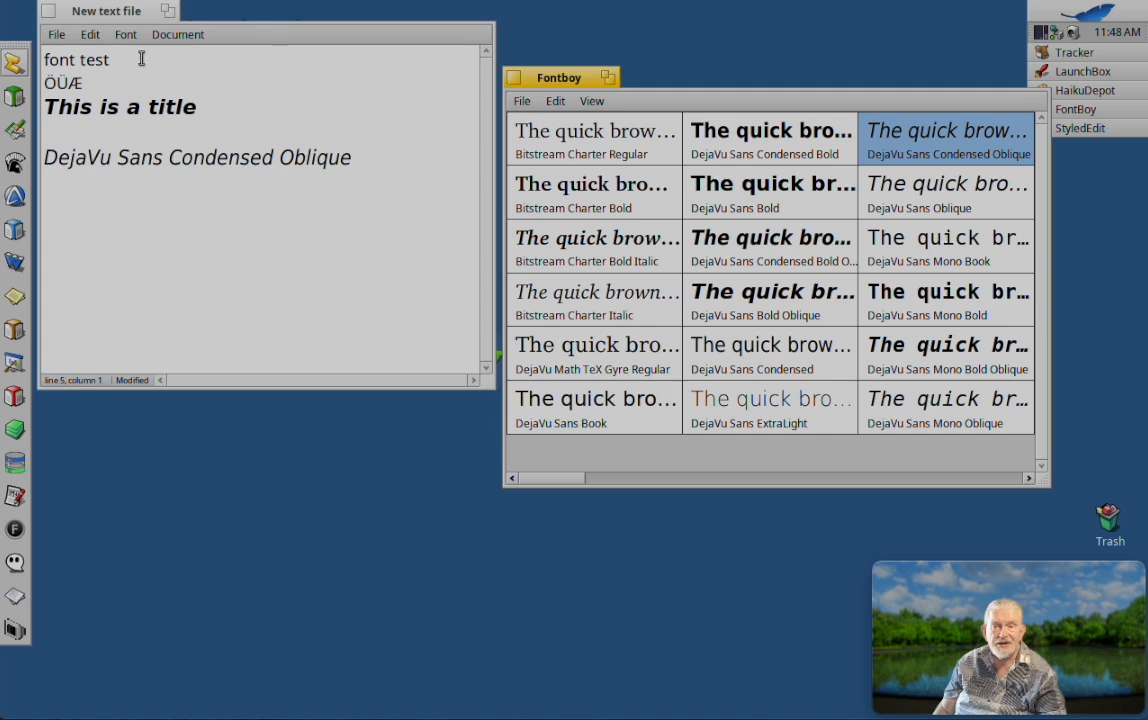
Step: Try to apply the DejaVu Sans Bold Oblique font from Fontboy's list to the word "font" in the first line and undo the insertion
click(63, 61)
double_click(63, 61)
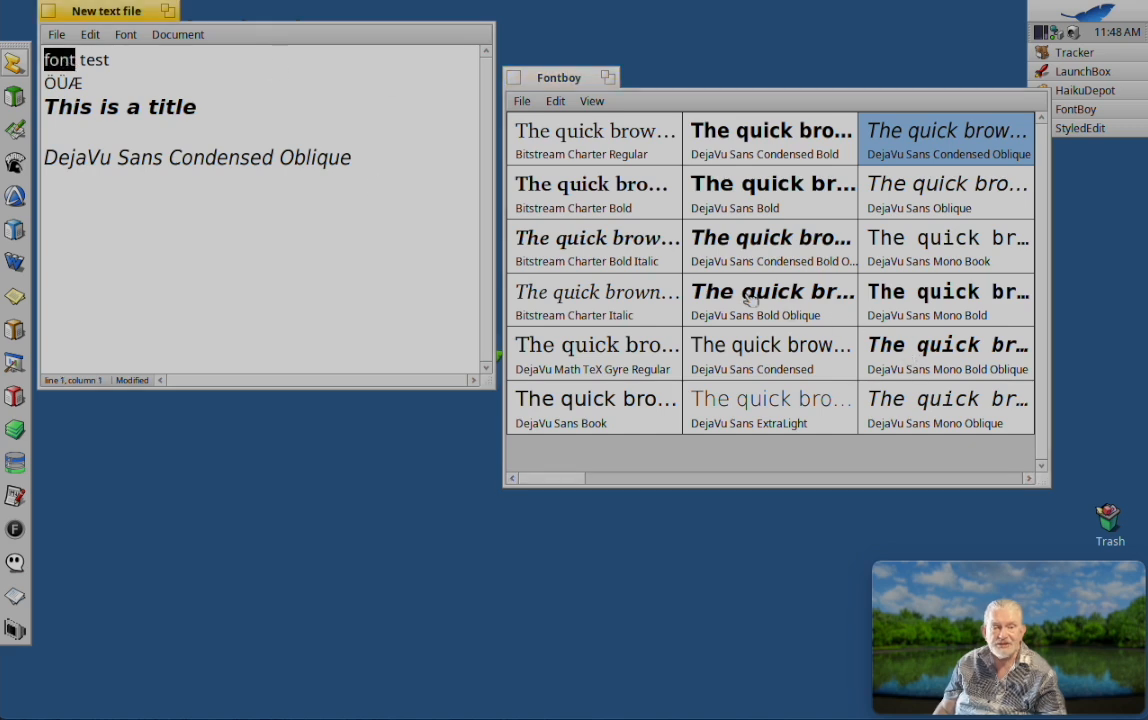
drag(752, 298, 51, 62)
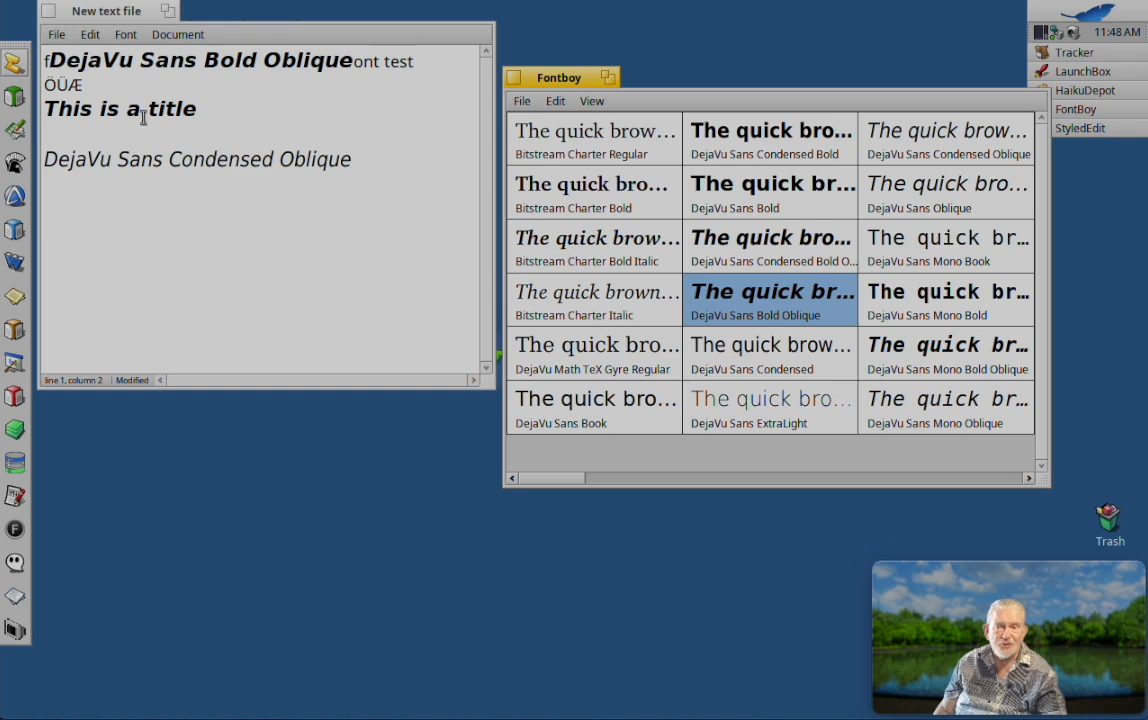
click(90, 35)
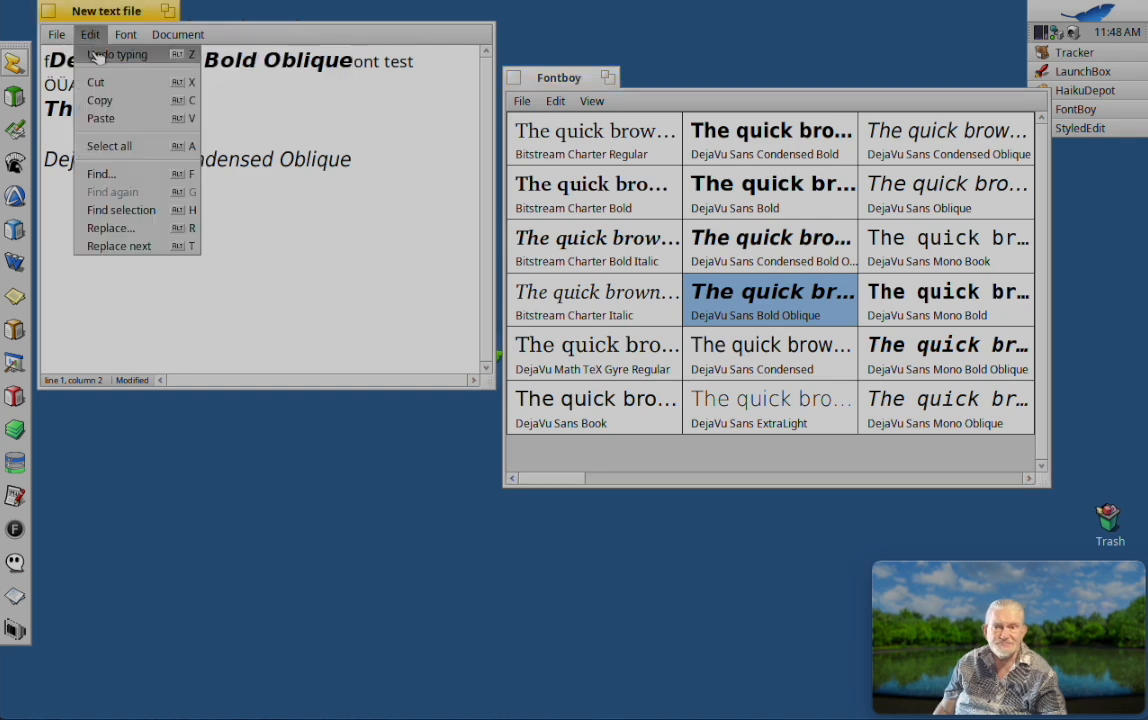
click(92, 55)
click(169, 232)
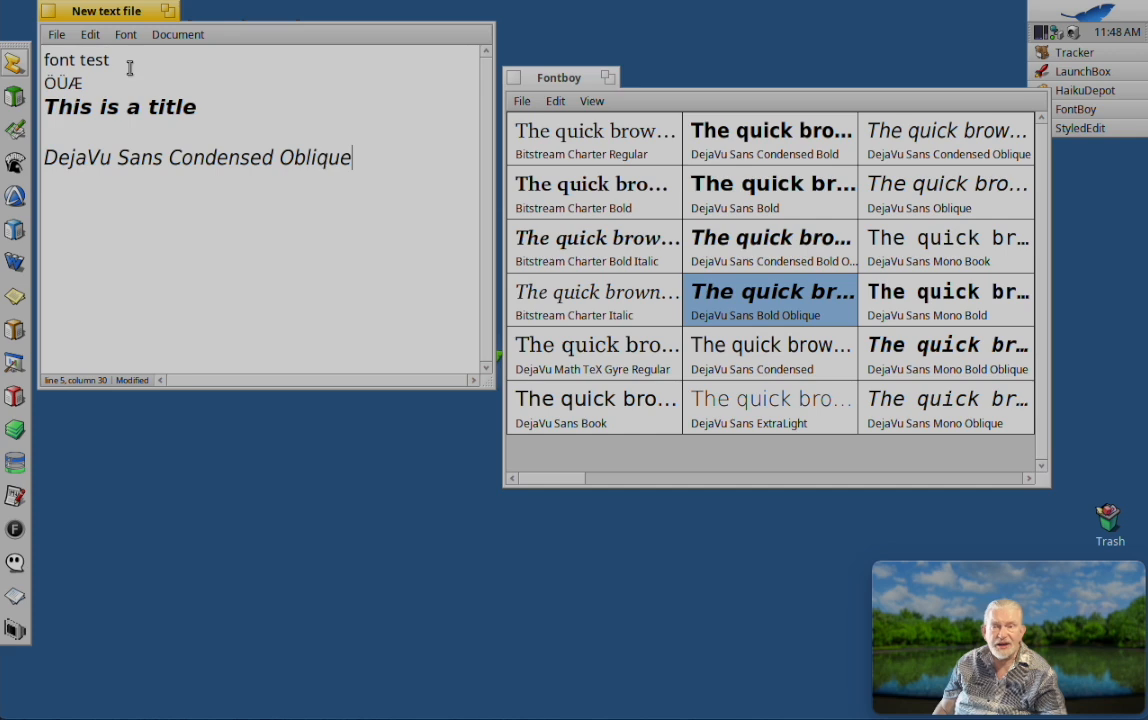
Step: Close the text file without saving its changes
click(49, 11)
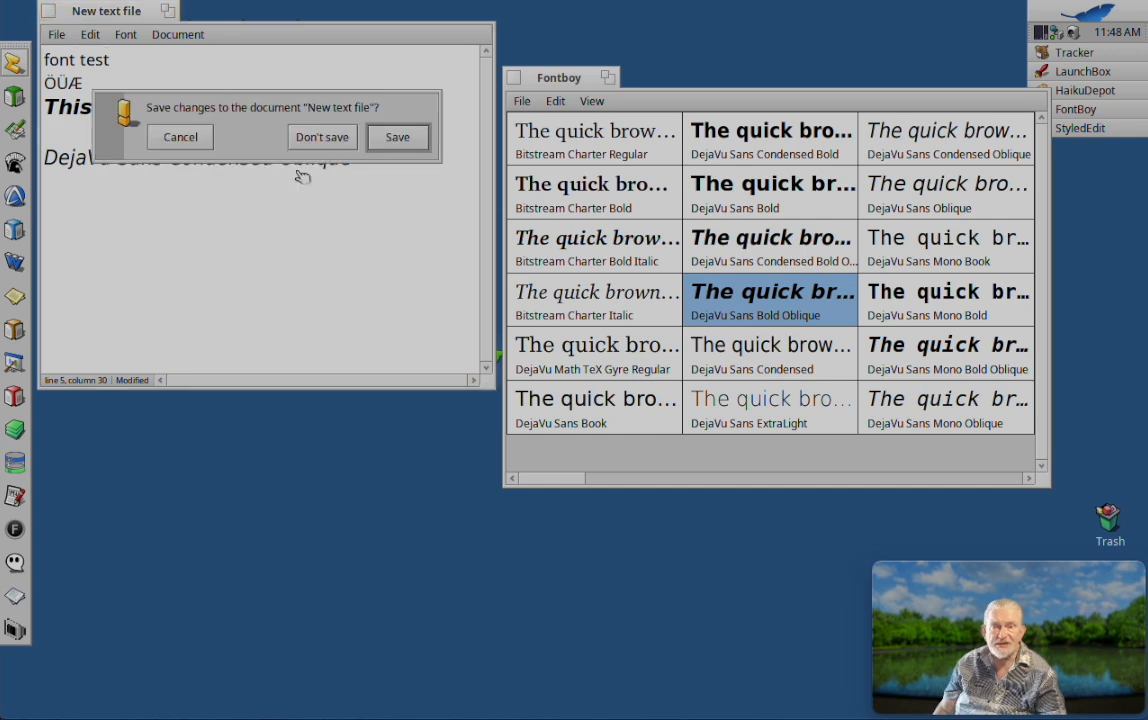
click(323, 140)
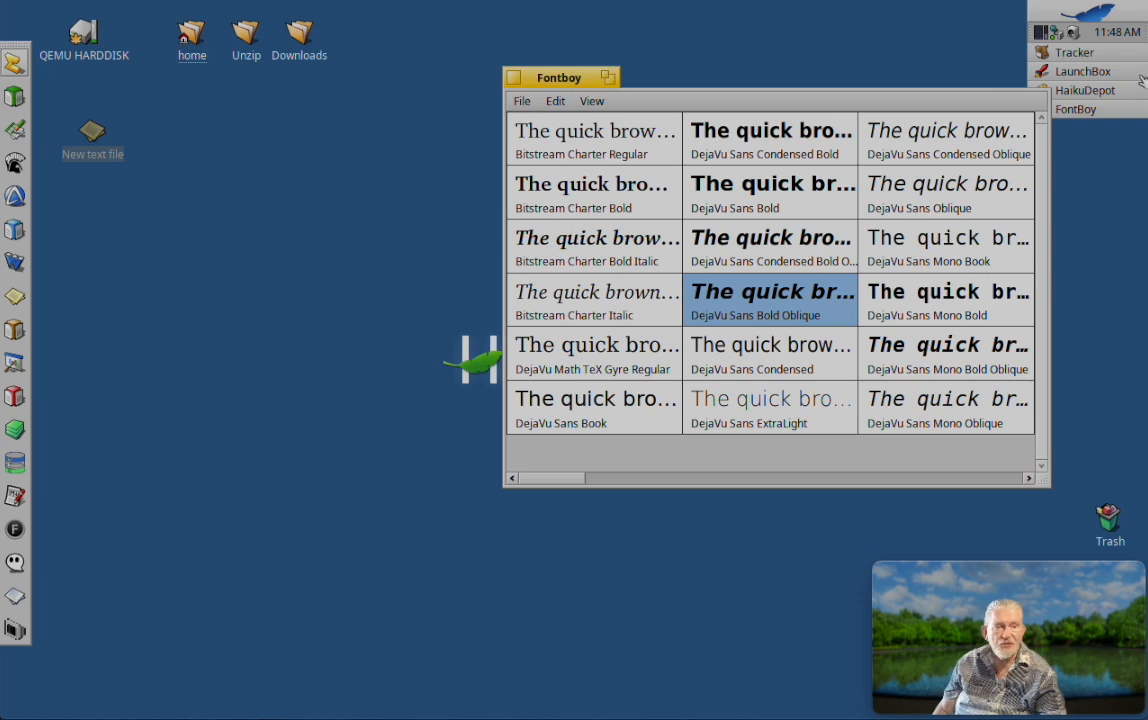
Step: Switch to HaikuDepot and install the Essays 1743 font package from the package list
click(1115, 91)
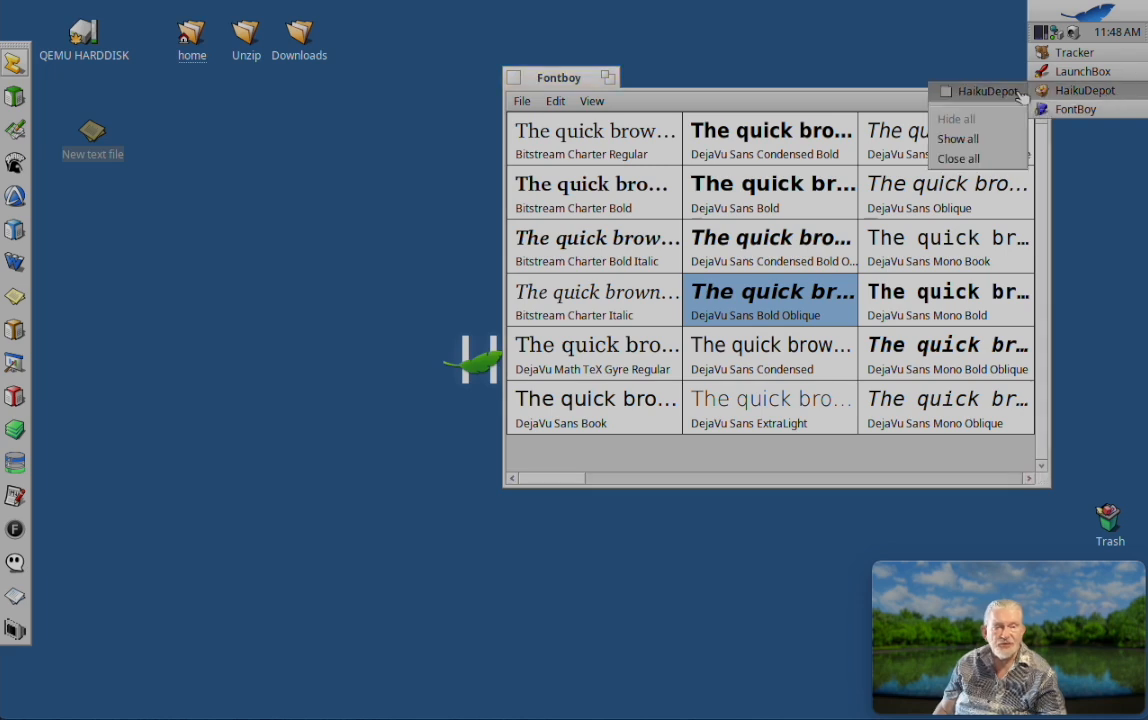
click(960, 91)
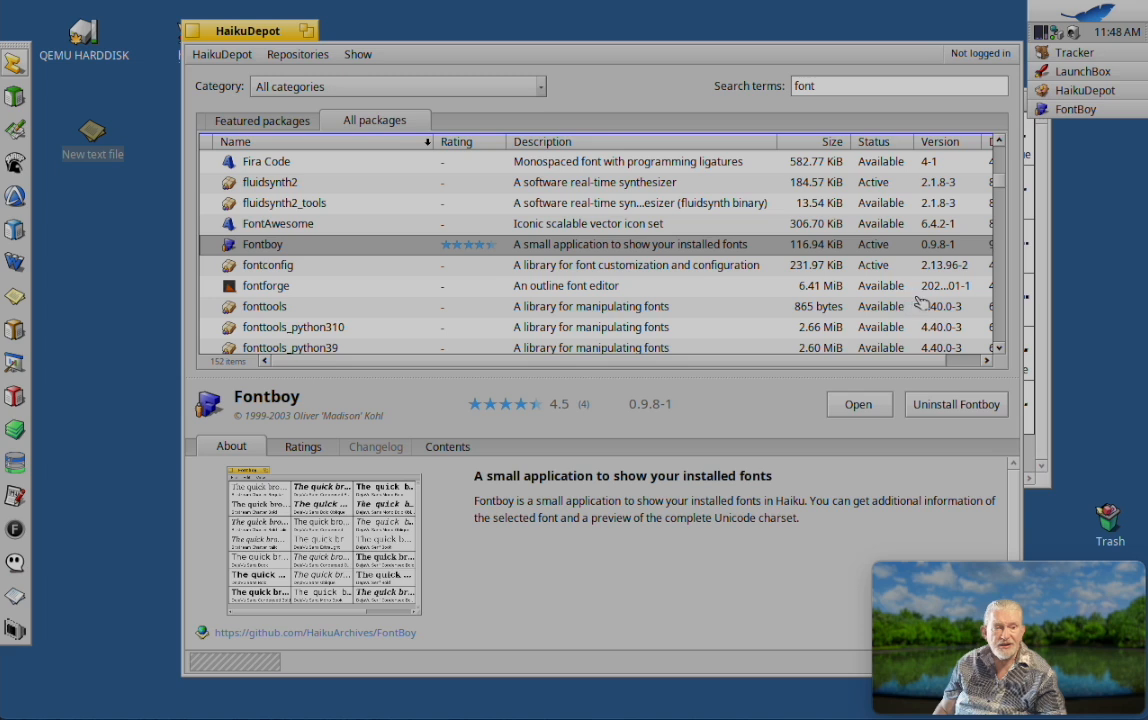
click(998, 142)
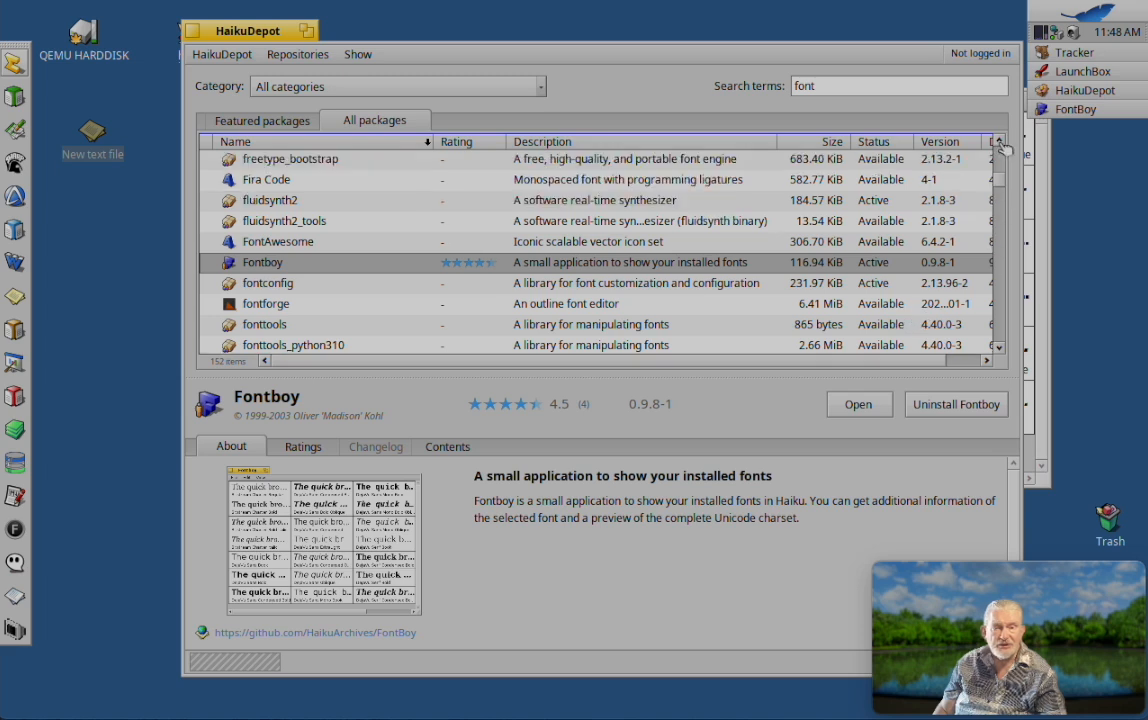
click(998, 142)
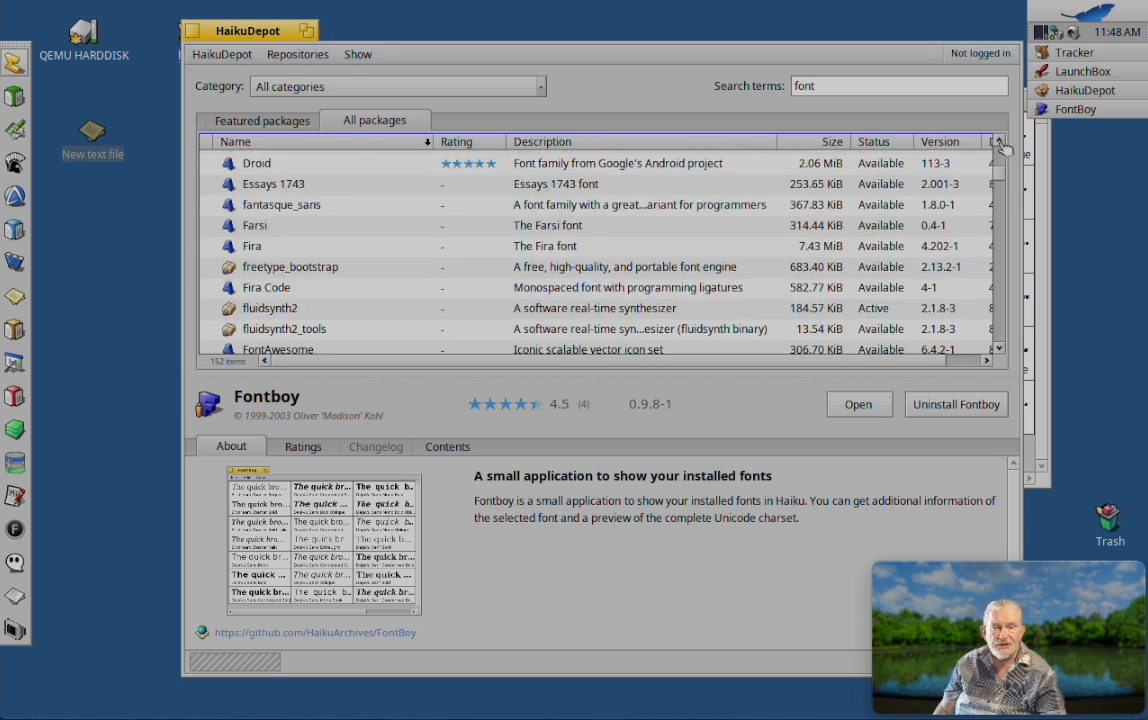
click(298, 187)
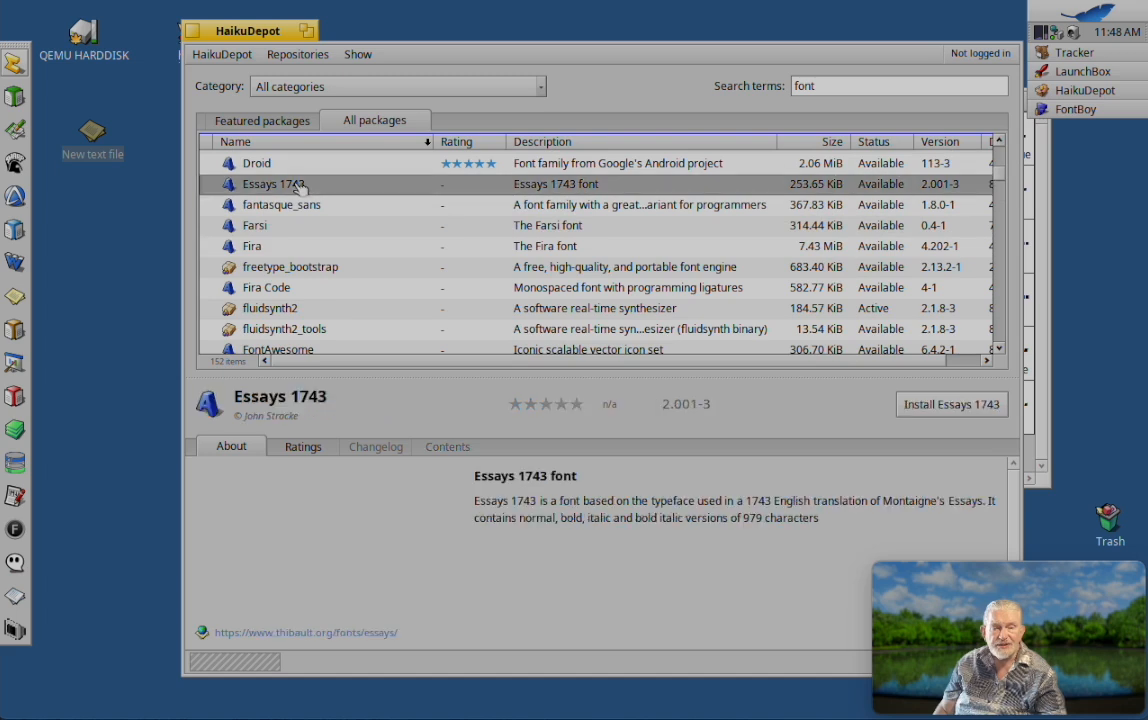
click(955, 408)
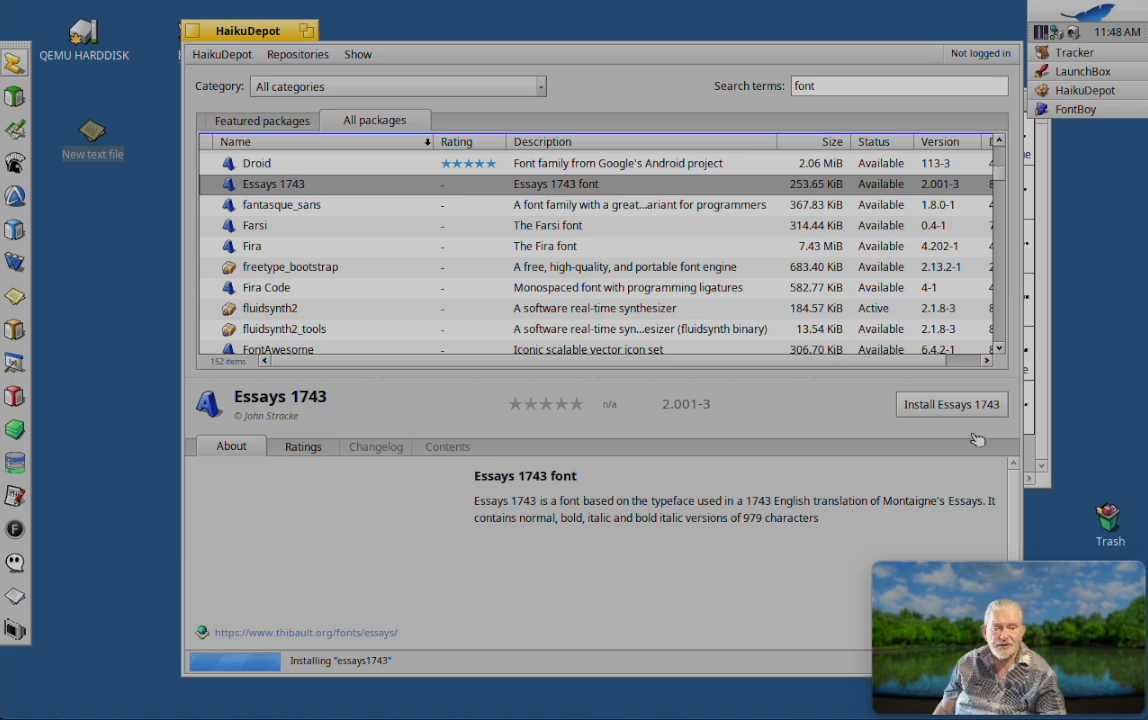
Step: Switch to Fontboy, refresh its font list and look at the Essays1743 BoldItalic and Medium entries
click(1043, 441)
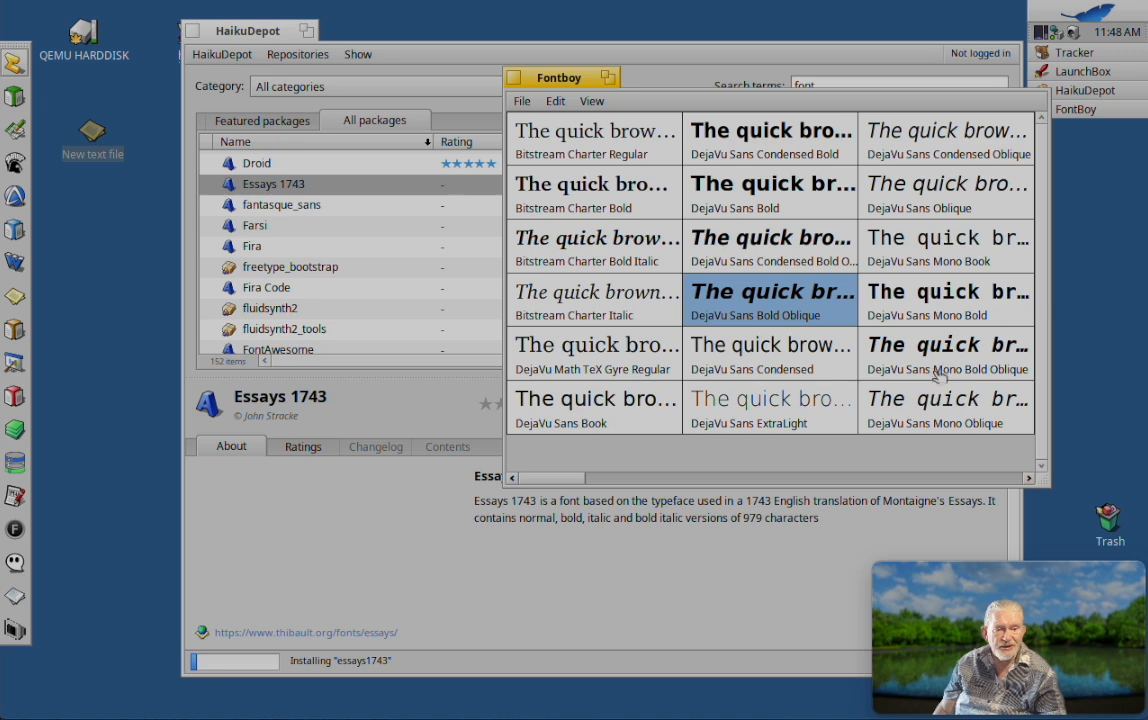
click(964, 483)
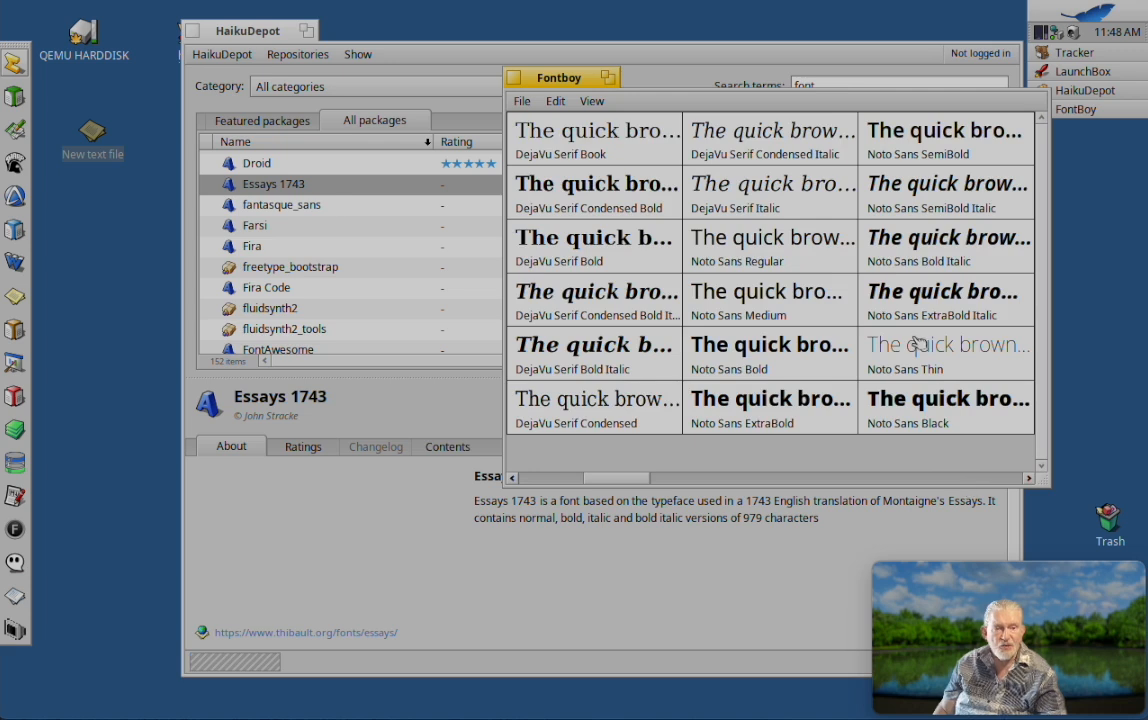
click(592, 102)
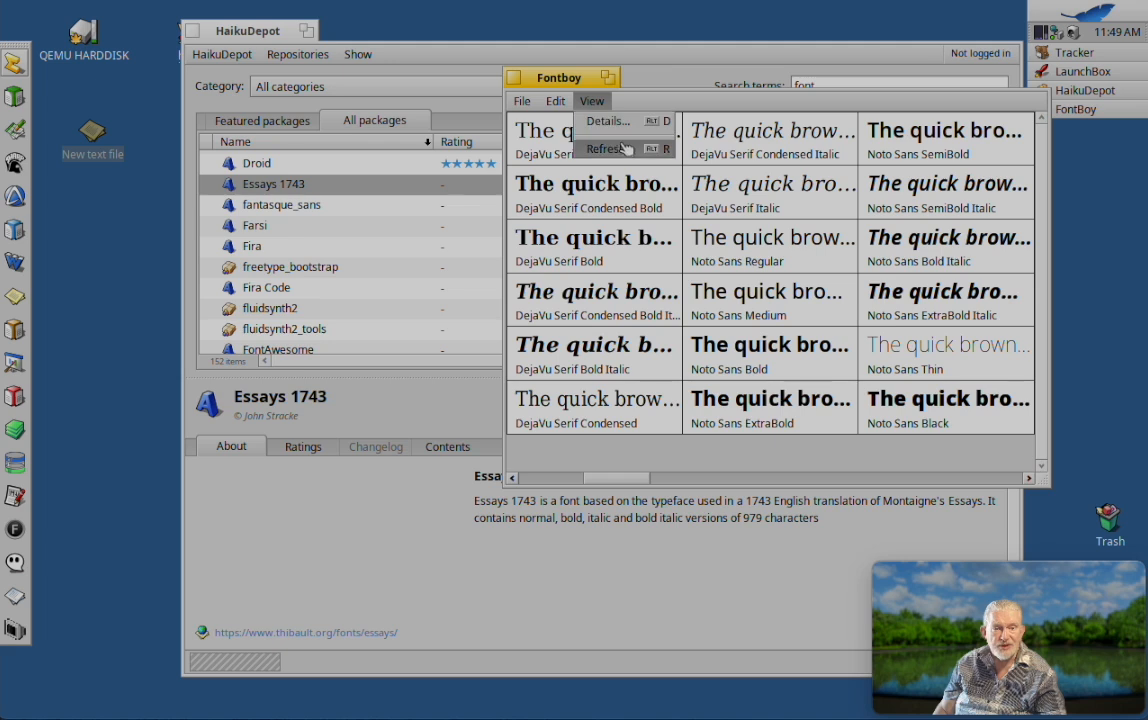
click(625, 148)
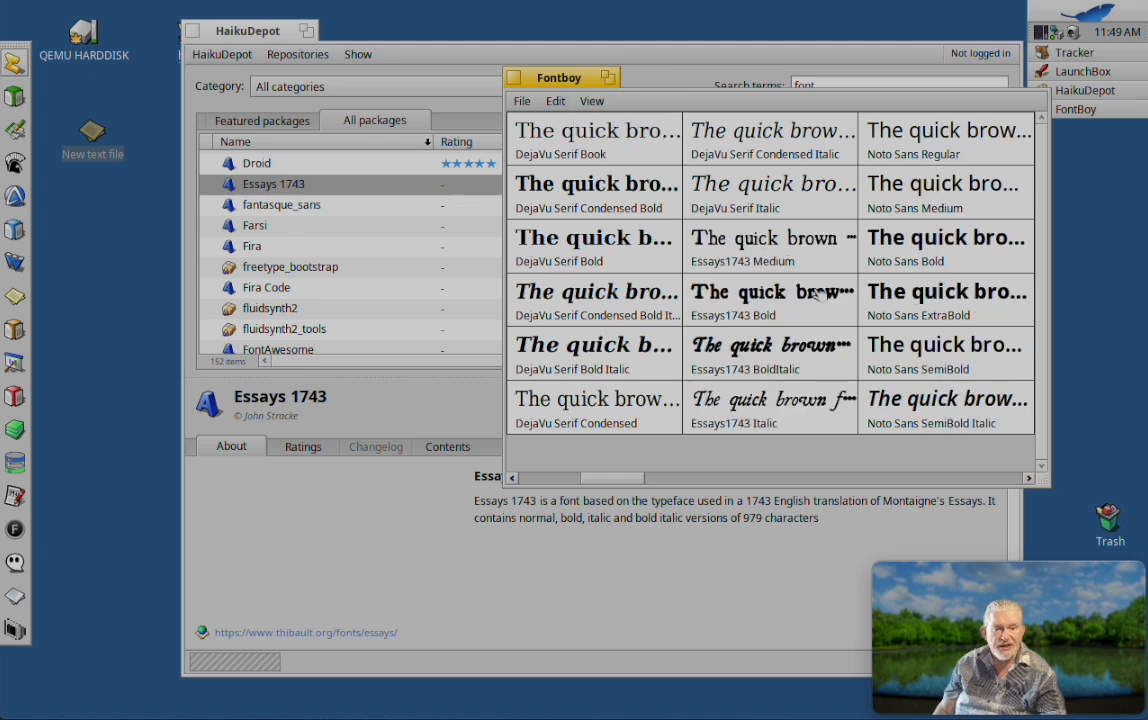
click(797, 354)
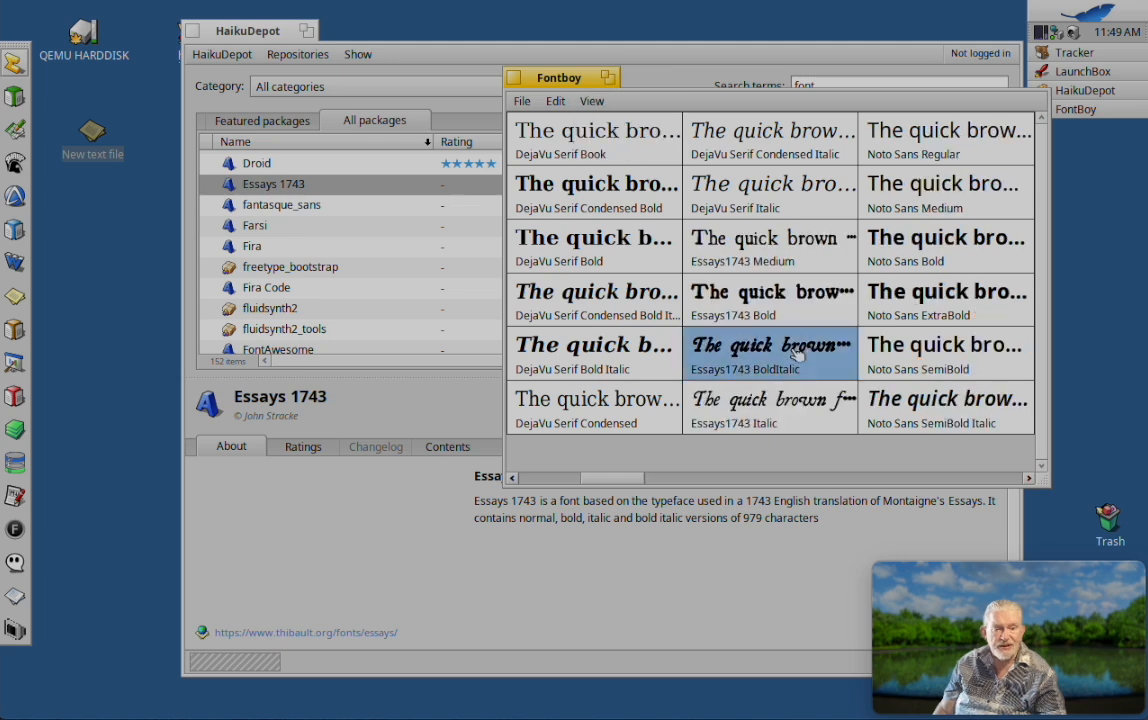
click(762, 245)
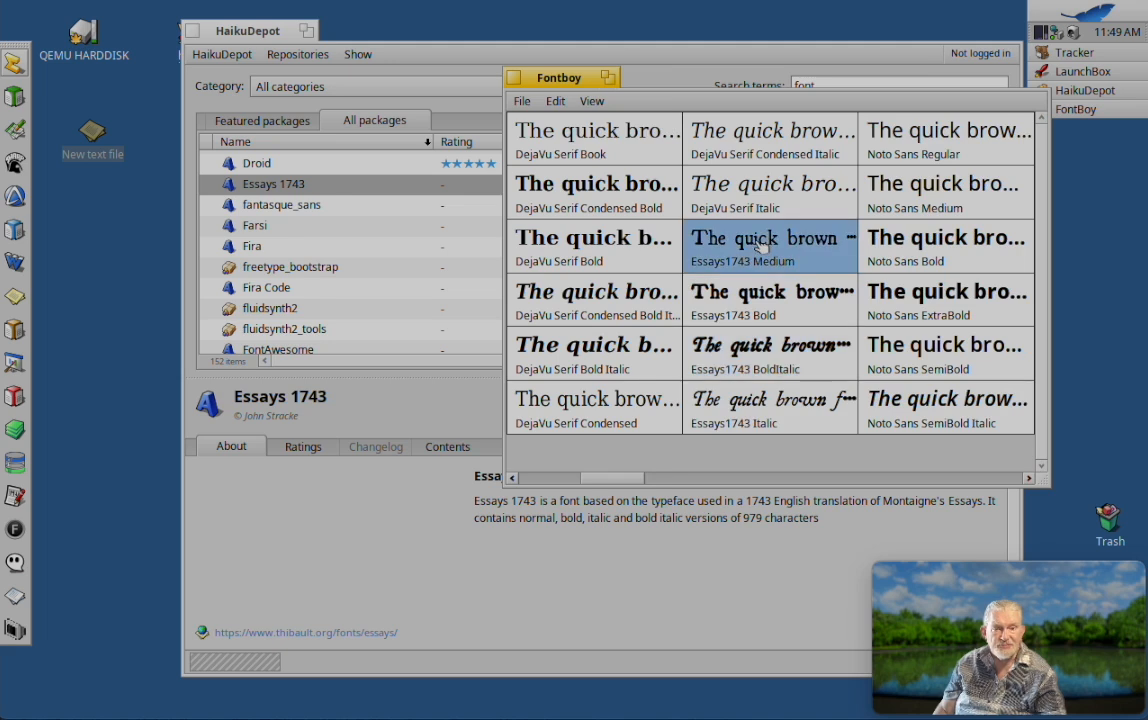
Step: Uninstall the Essays 1743 package in HaikuDepot and refresh the font list in Fontboy
click(366, 366)
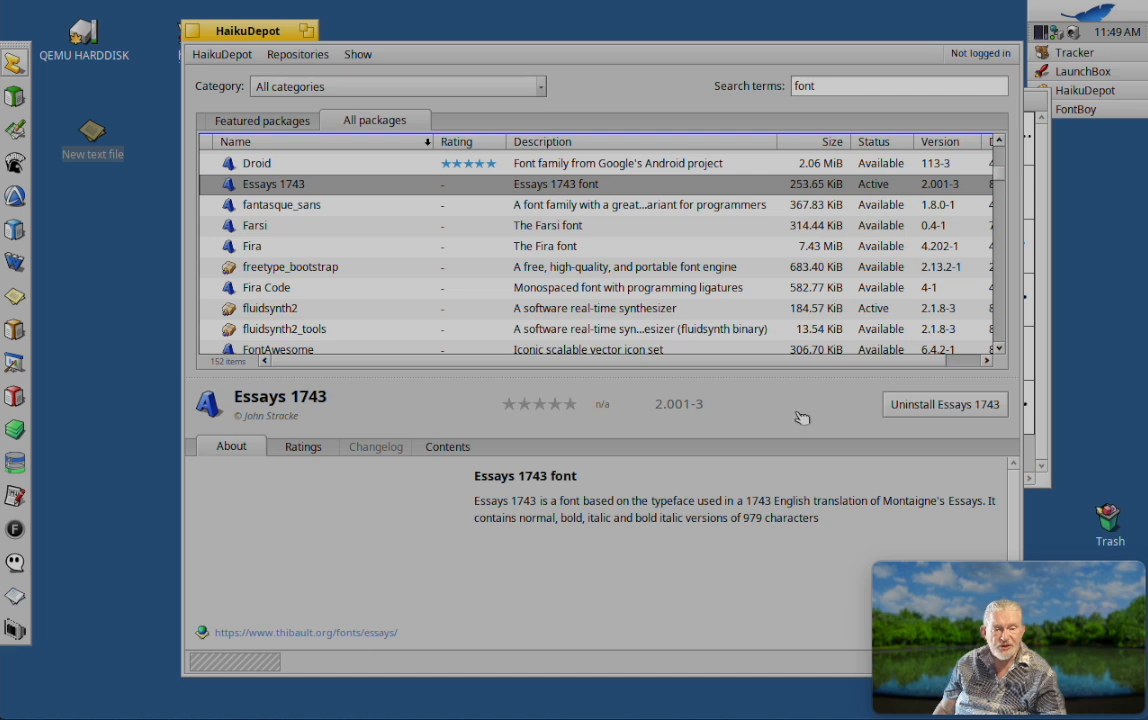
click(919, 405)
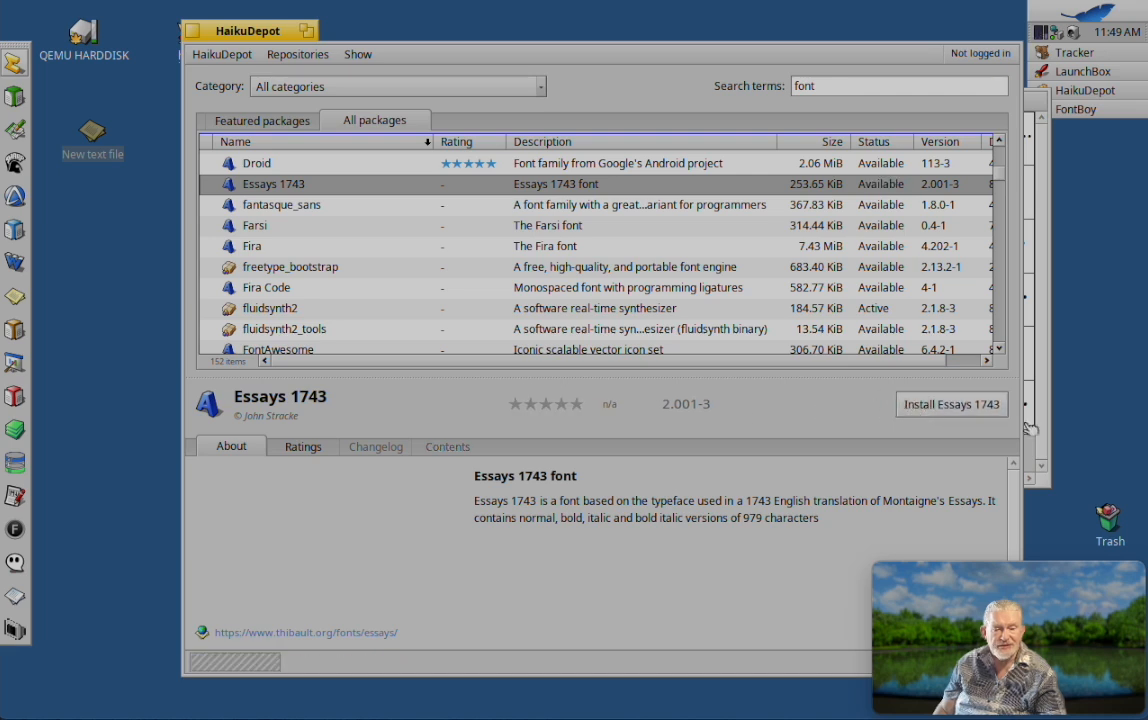
click(1046, 452)
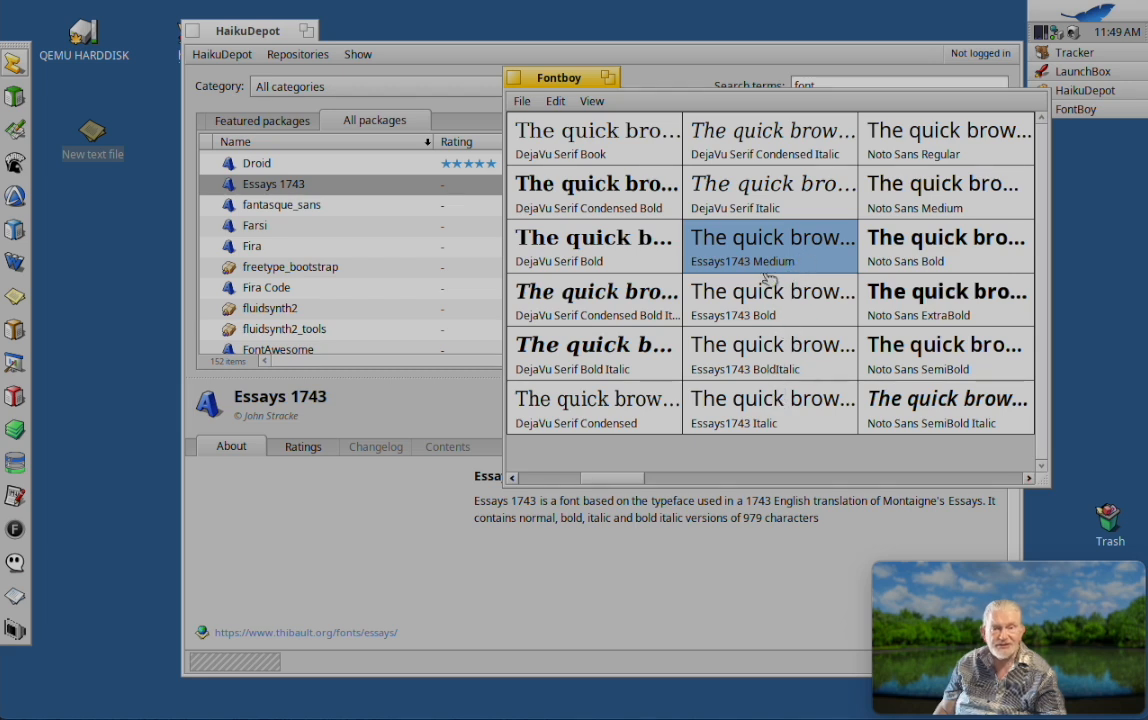
click(591, 103)
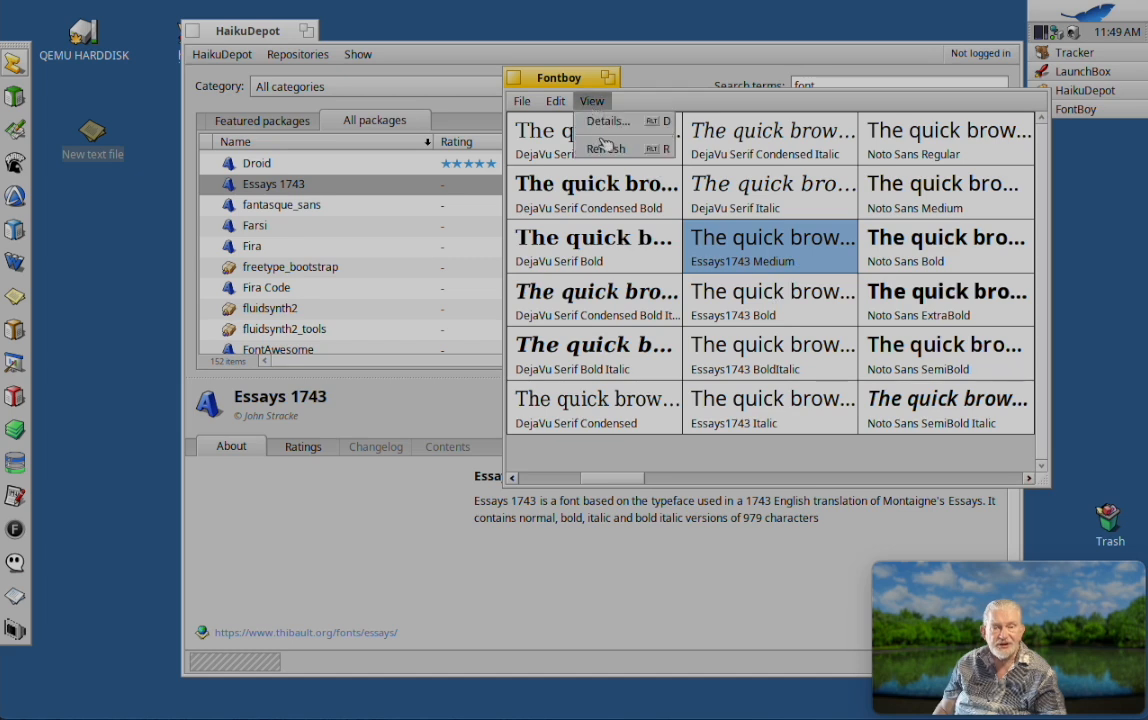
click(605, 148)
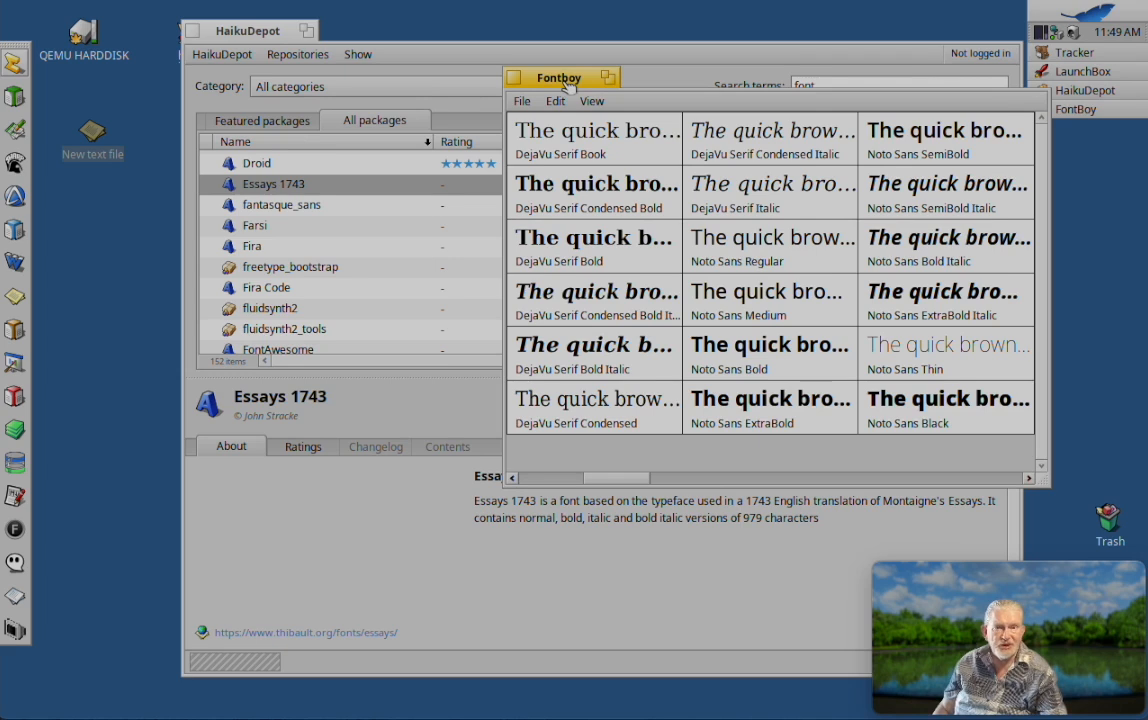
drag(566, 85, 558, 75)
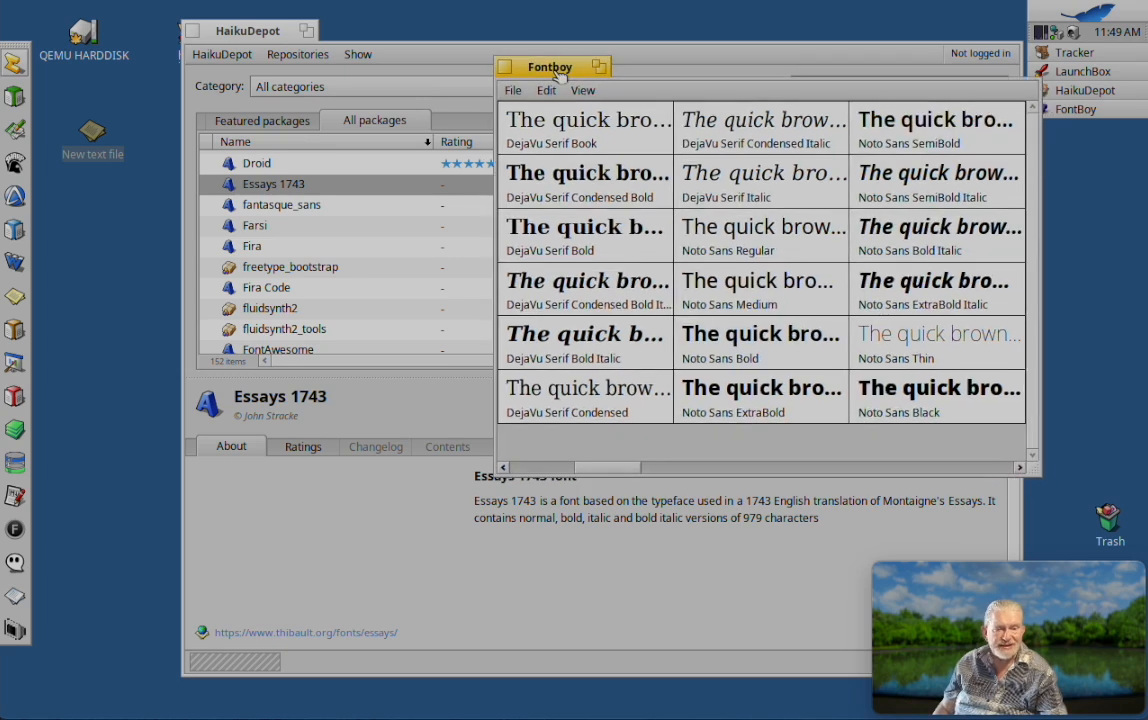